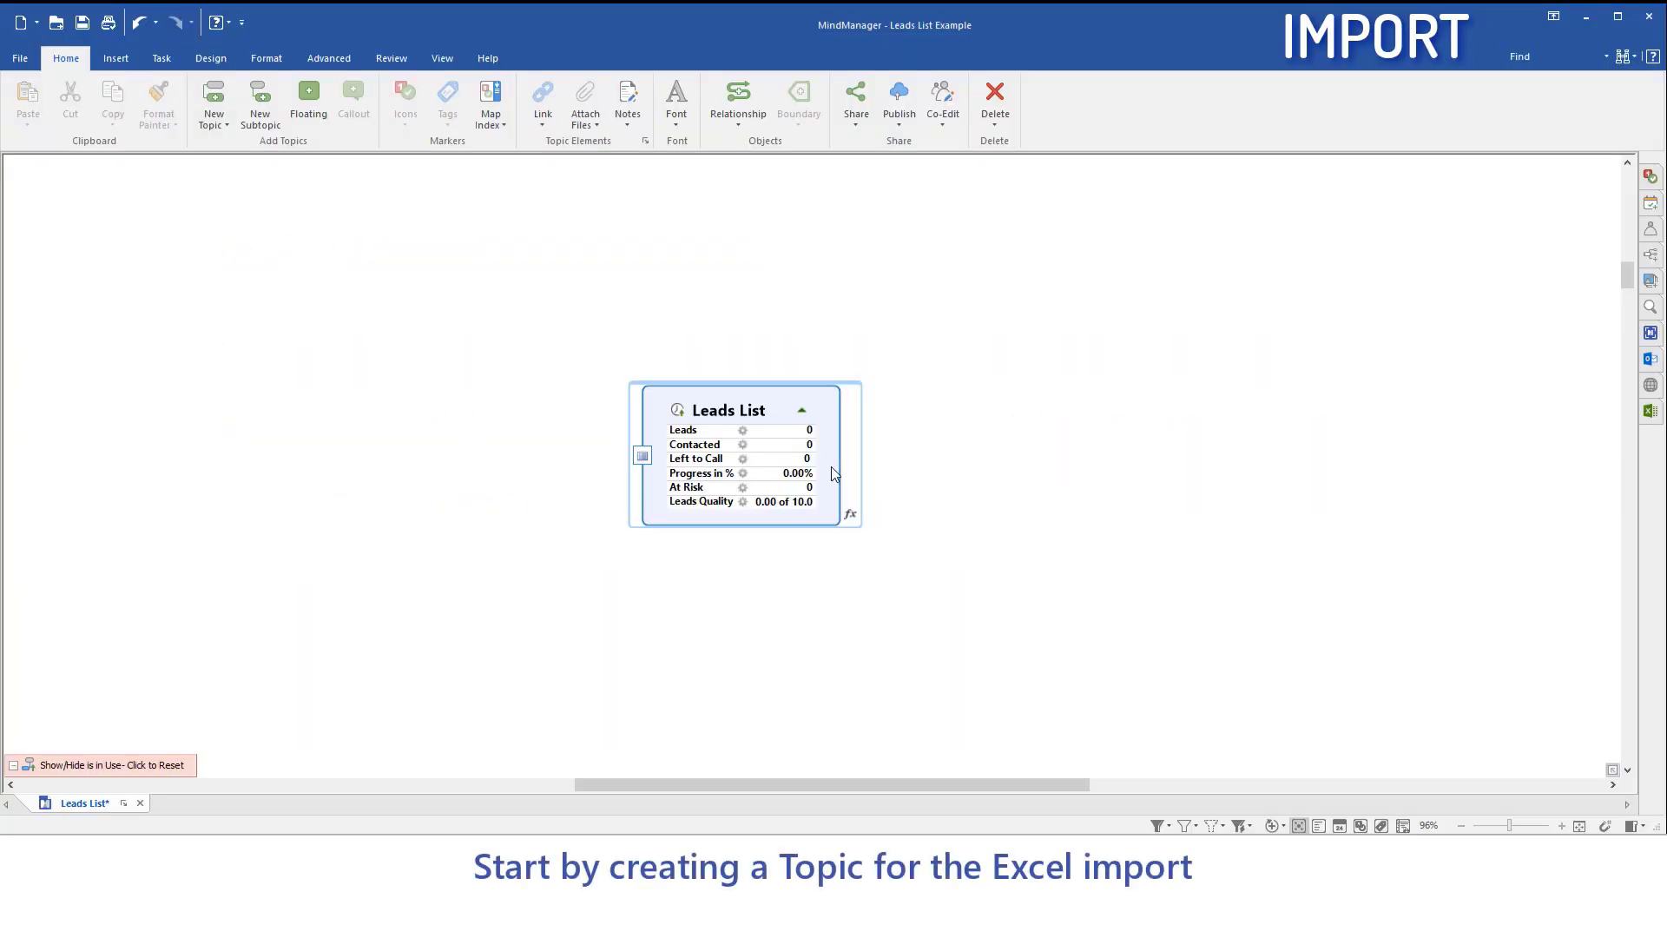
Add a subtopic named 'Region' under Leads List.
{"action": "key", "text": "Return"}
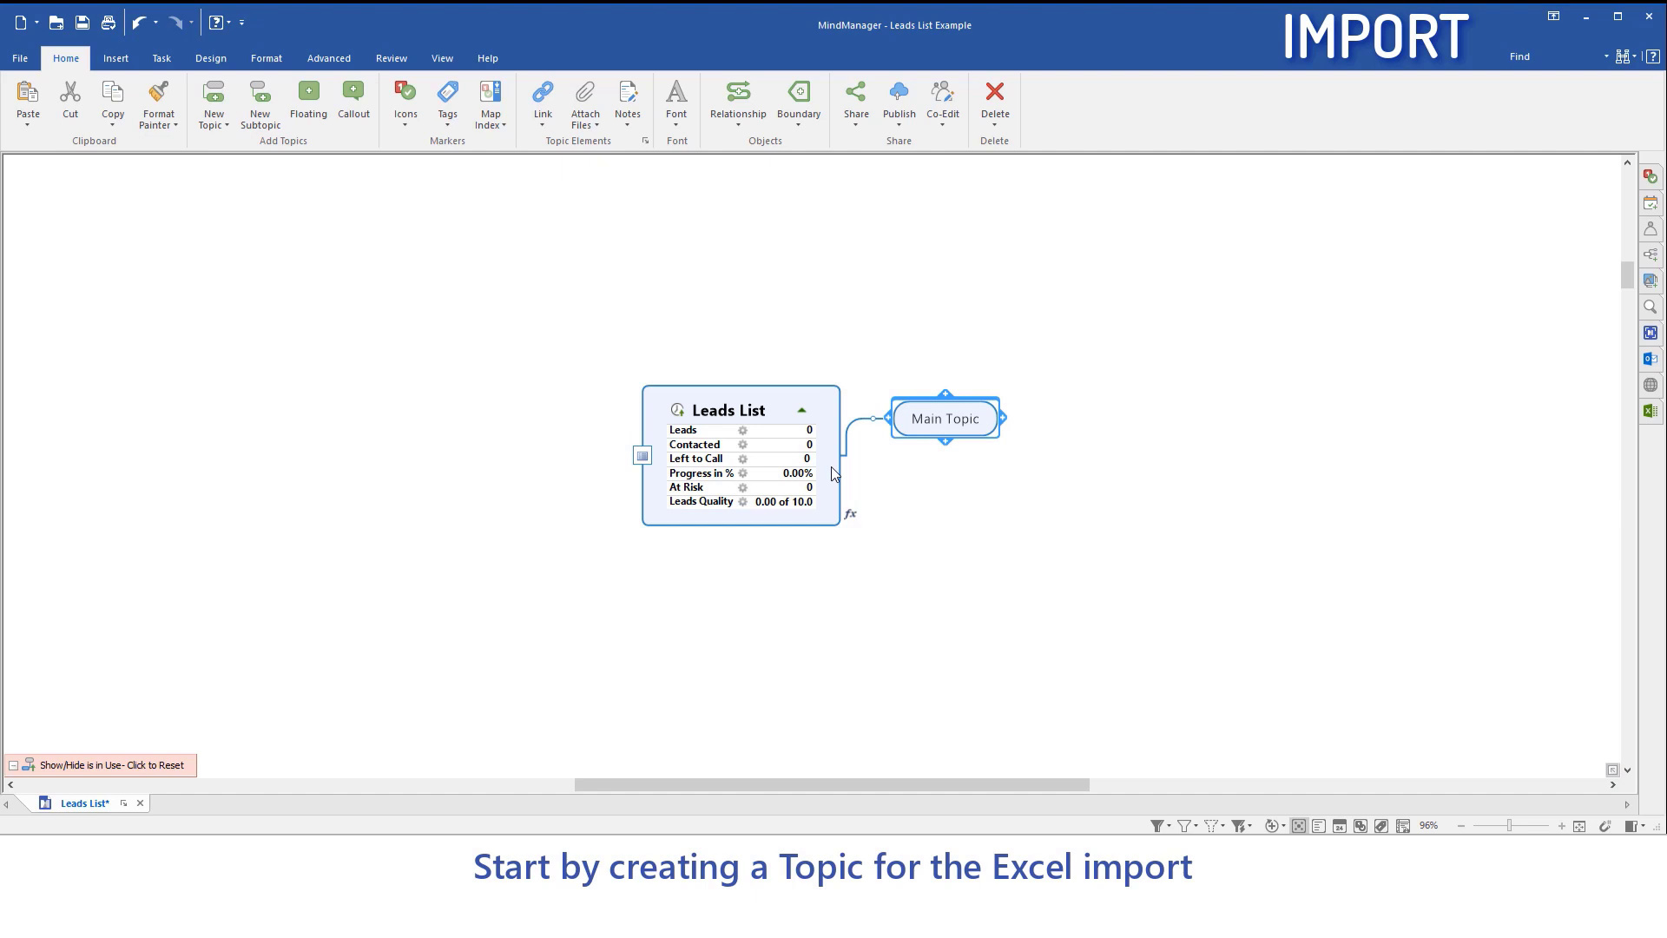
{"action": "type", "text": "Region"}
{"action": "key", "text": "Return"}
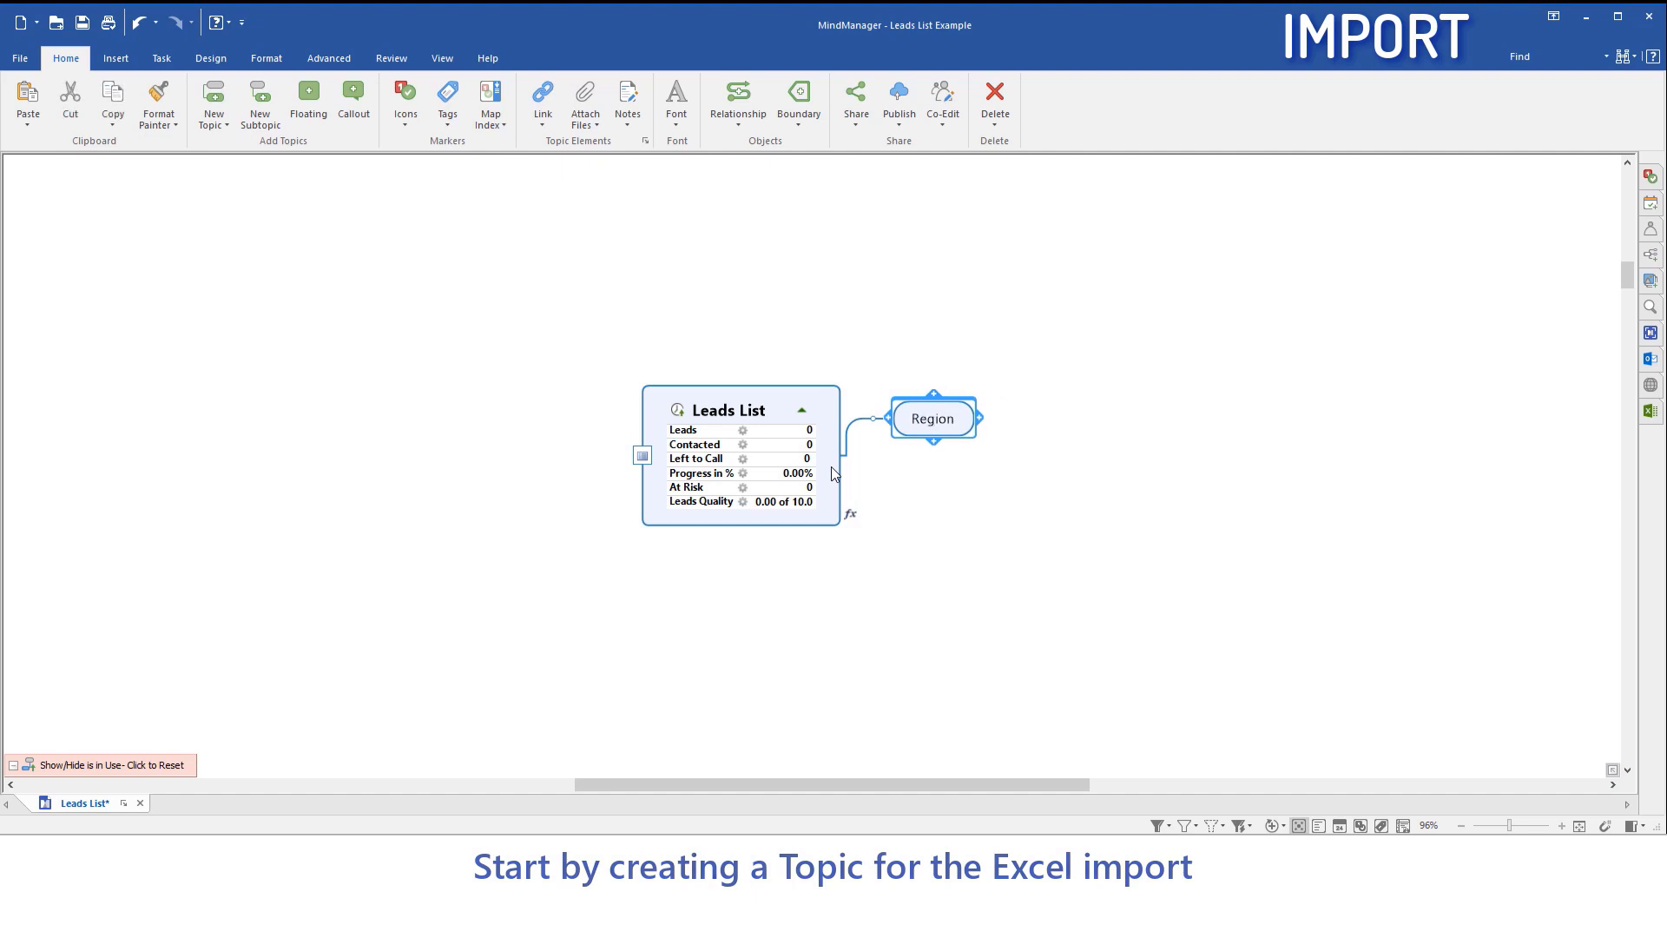
Start the Excel Data Mapper importing into the selected Region topic.
{"action": "left_click", "coordinate": [331, 59]}
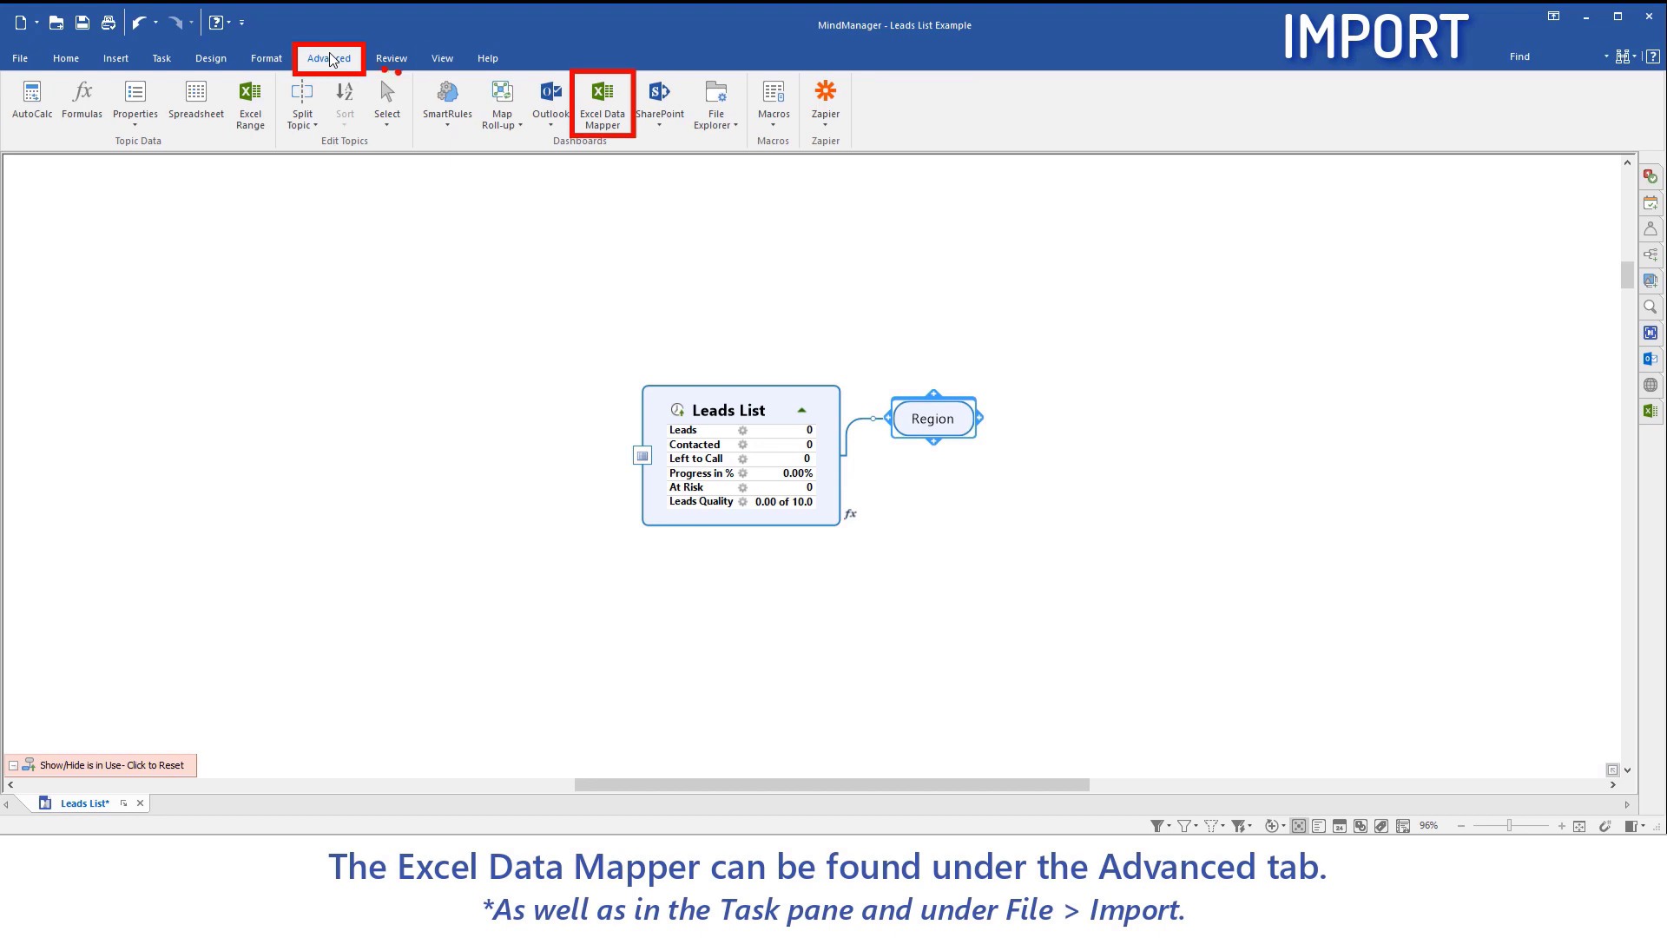
{"action": "left_click", "coordinate": [603, 100]}
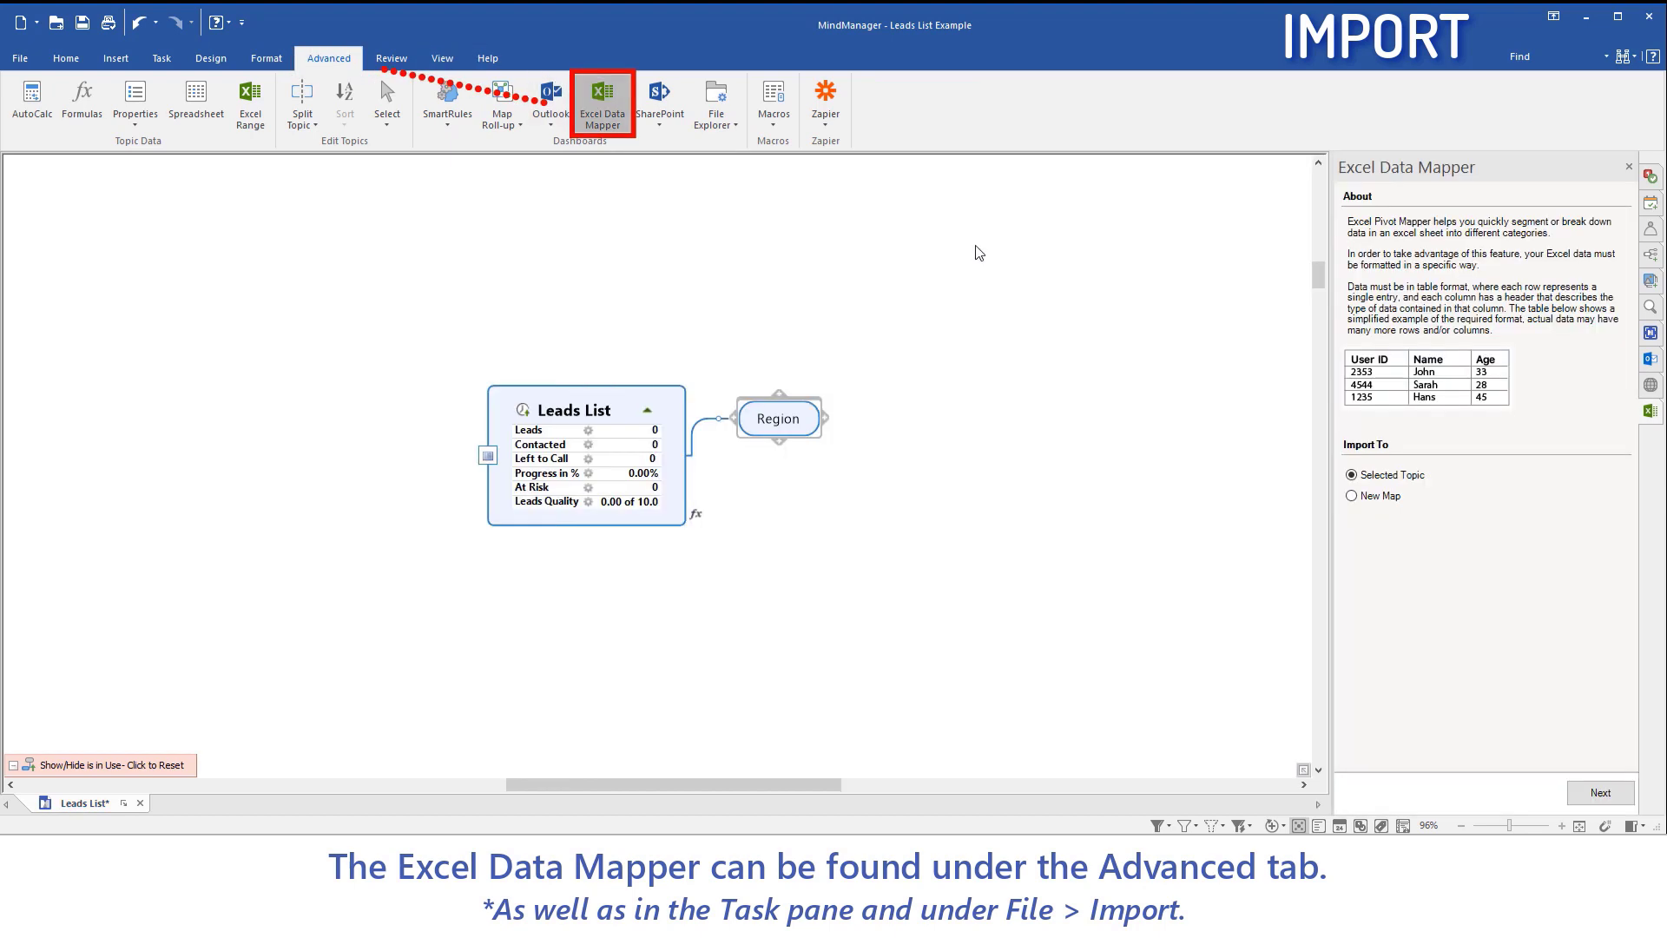
{"action": "left_click", "coordinate": [1352, 475]}
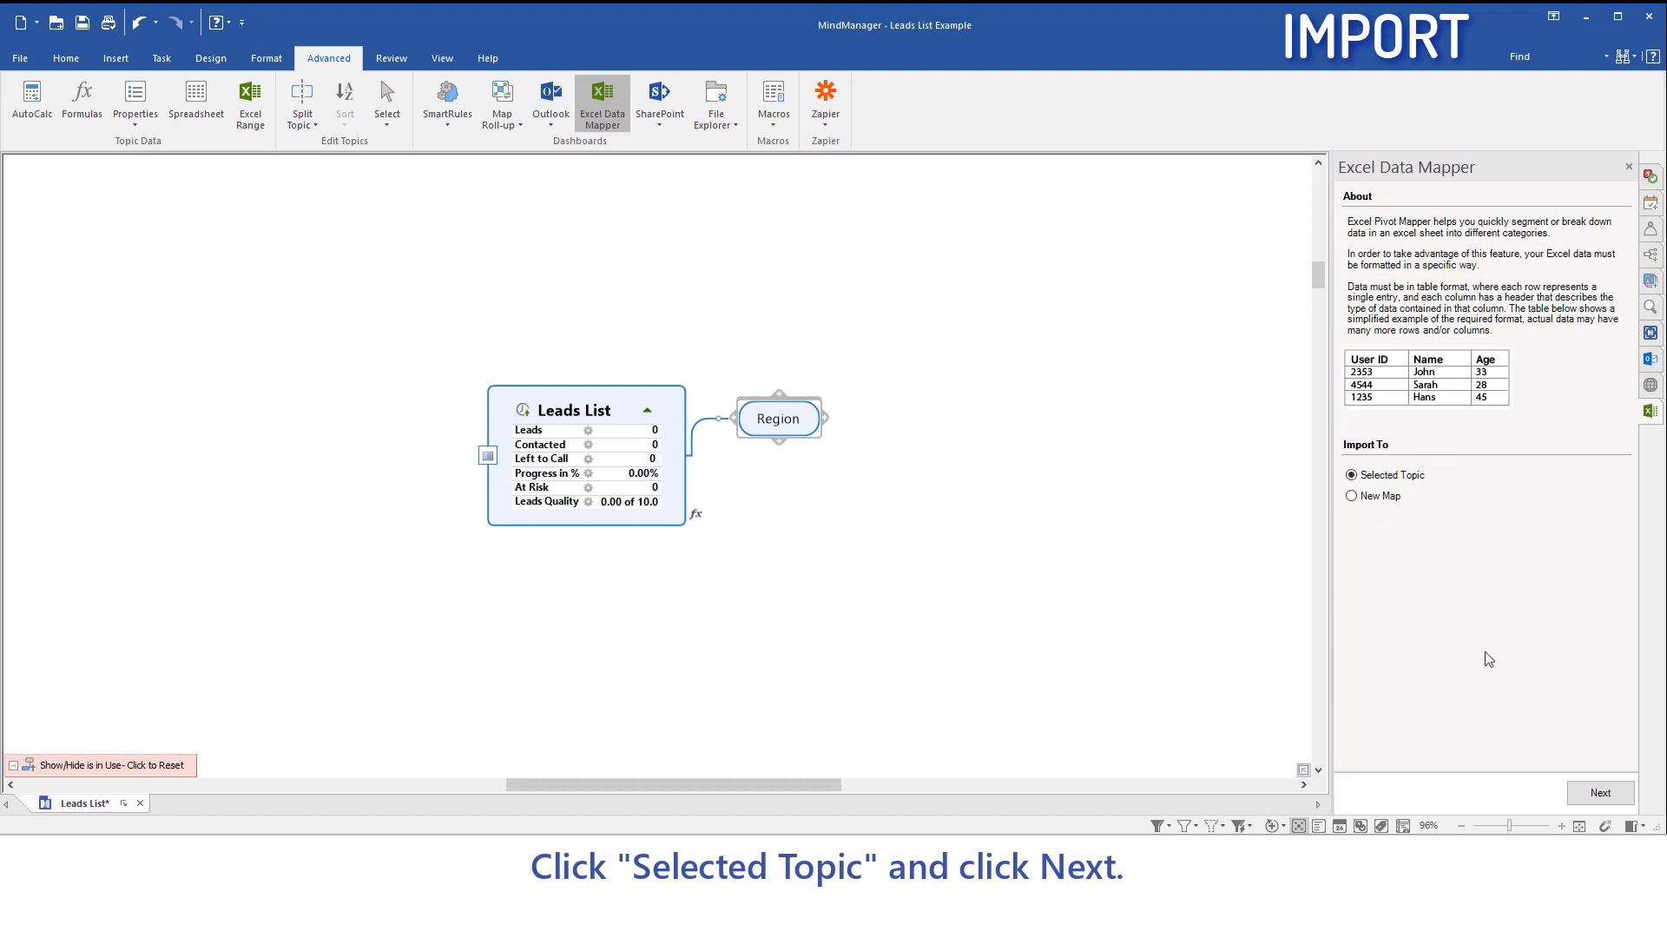
Choose the Lead list.xlsx workbook as the import source.
{"action": "left_click", "coordinate": [1598, 793]}
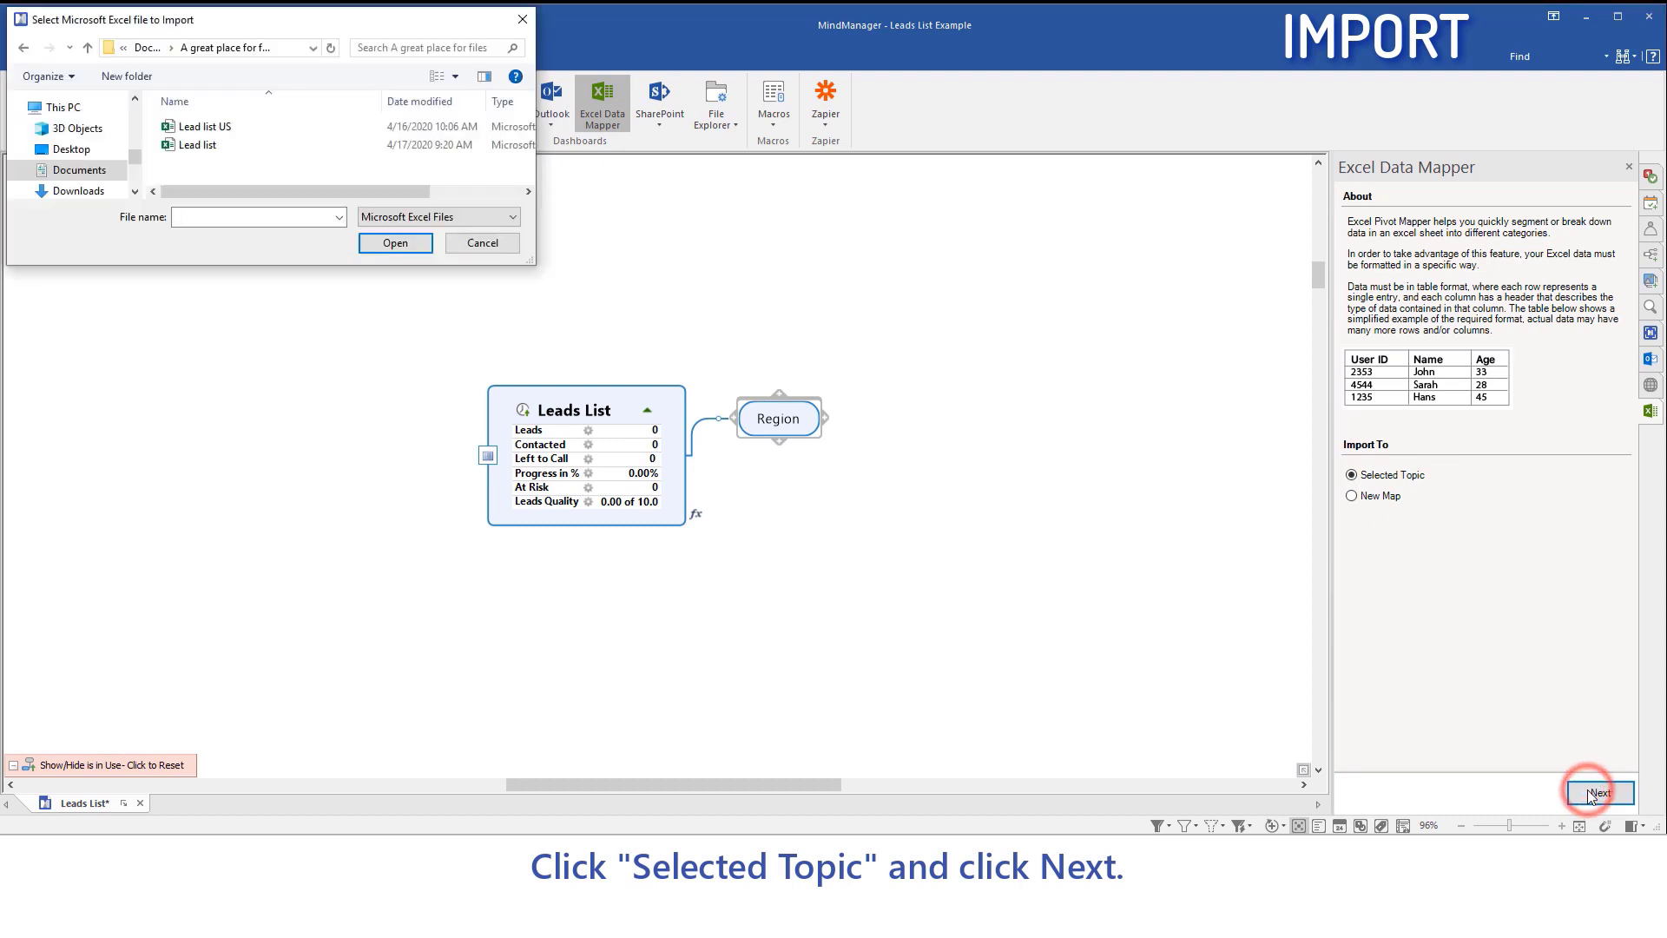
{"action": "left_click", "coordinate": [209, 145]}
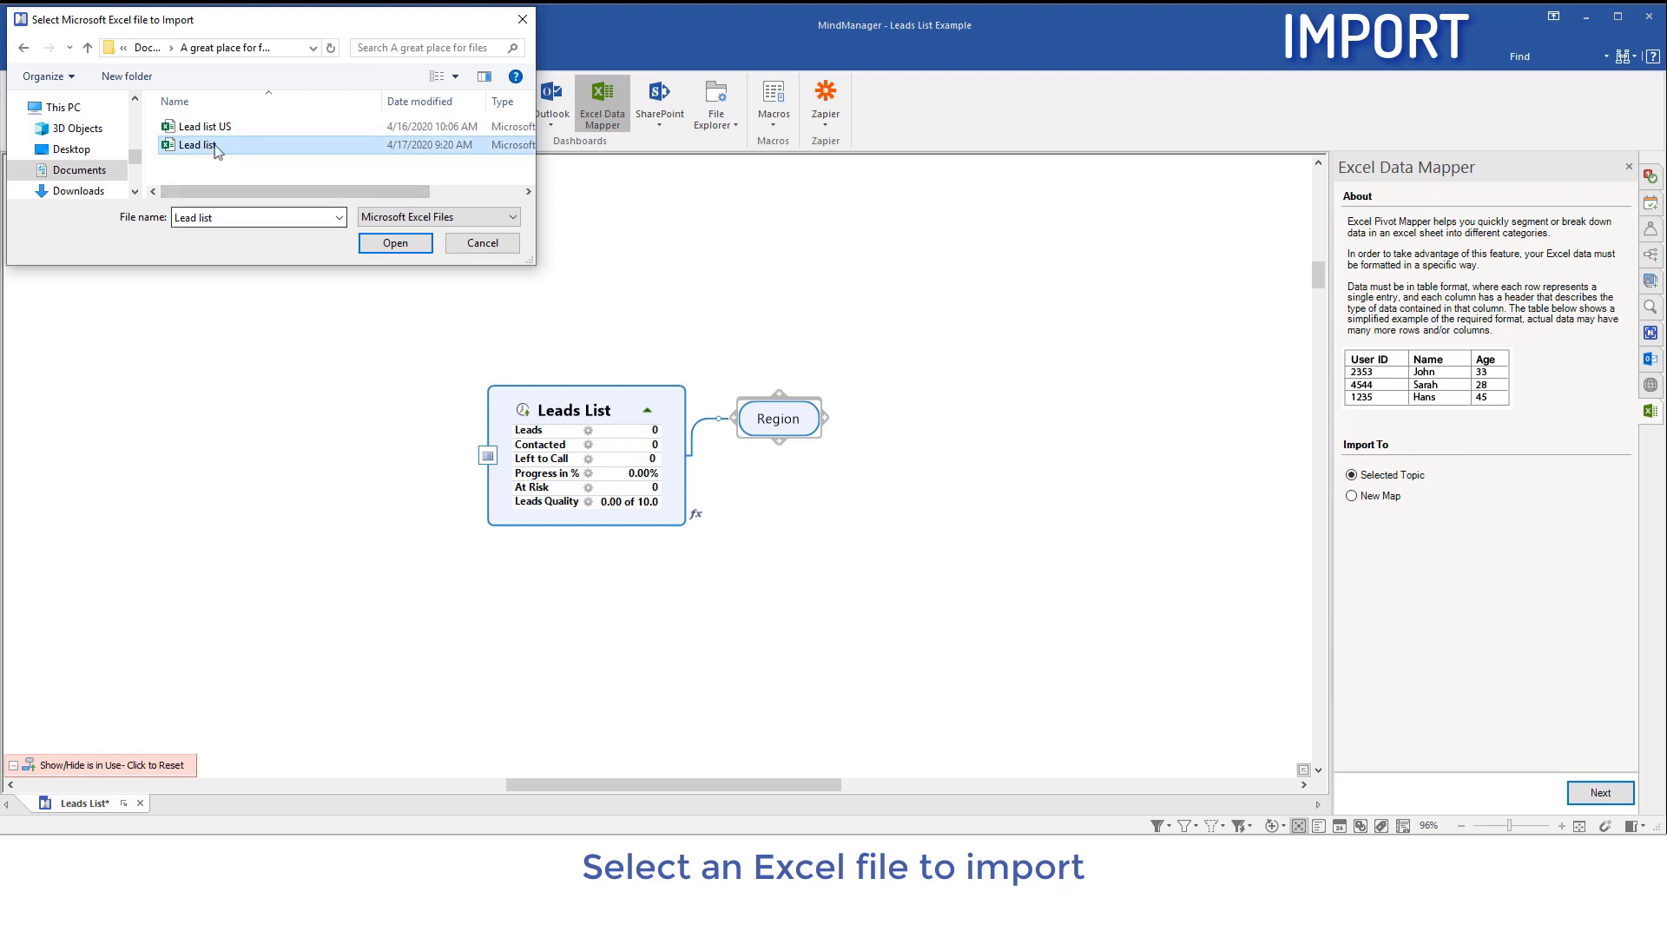
{"action": "left_click", "coordinate": [361, 246]}
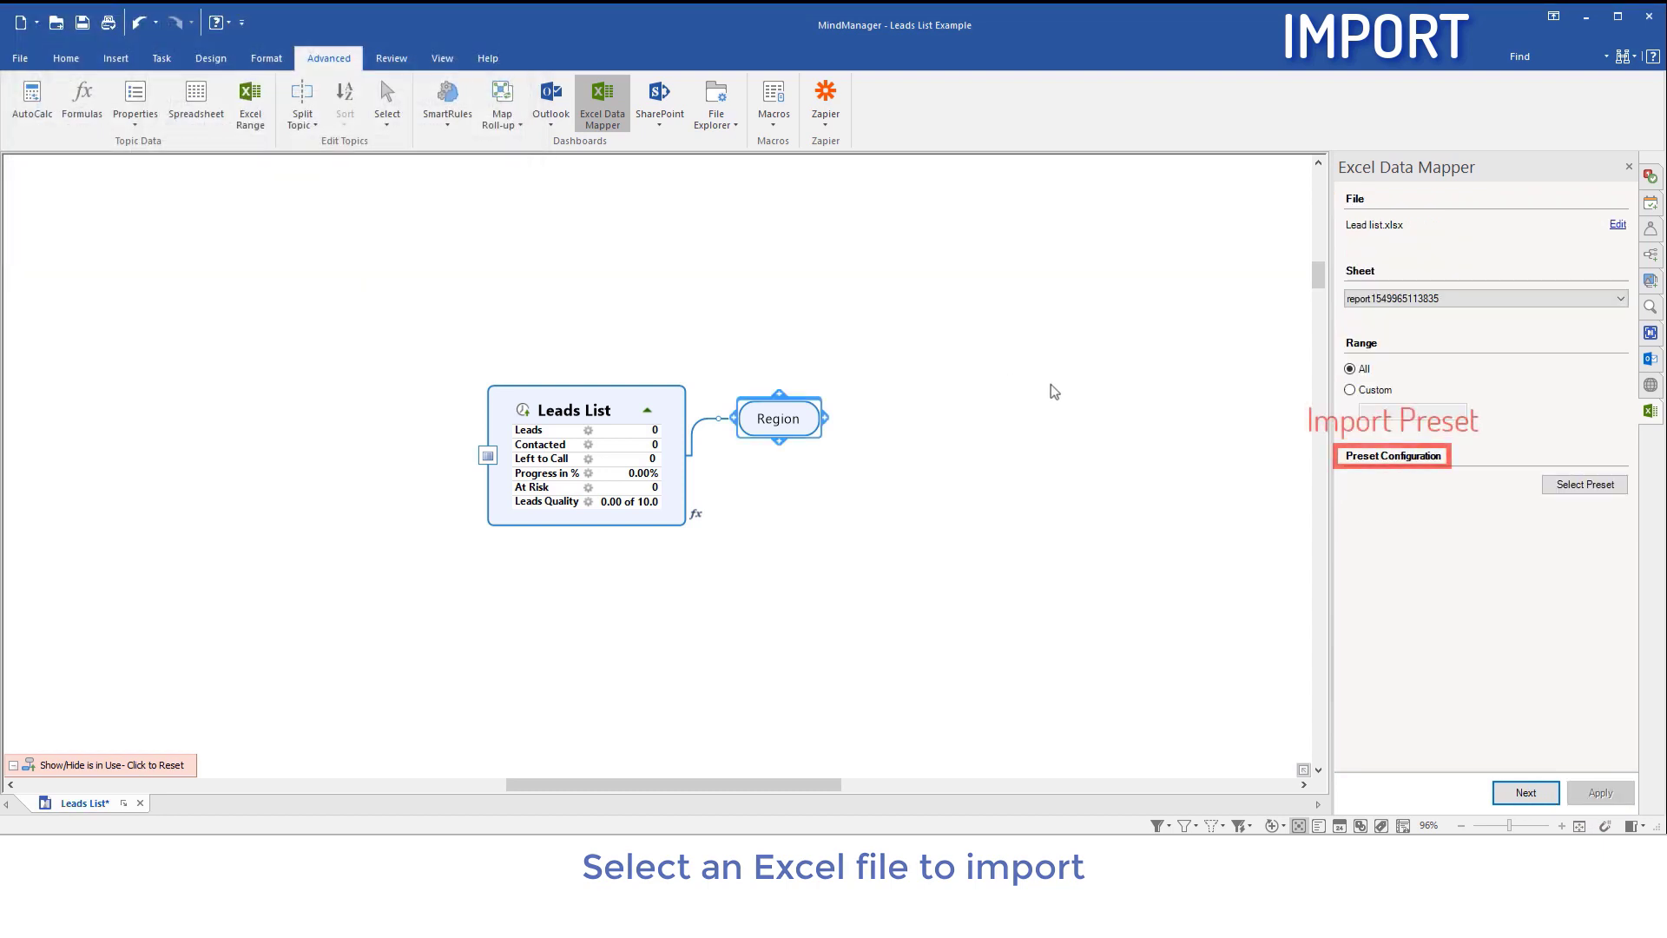
Load the Leads Region Preset.mmxp preset and advance past Header Location.
{"action": "left_click", "coordinate": [1561, 487]}
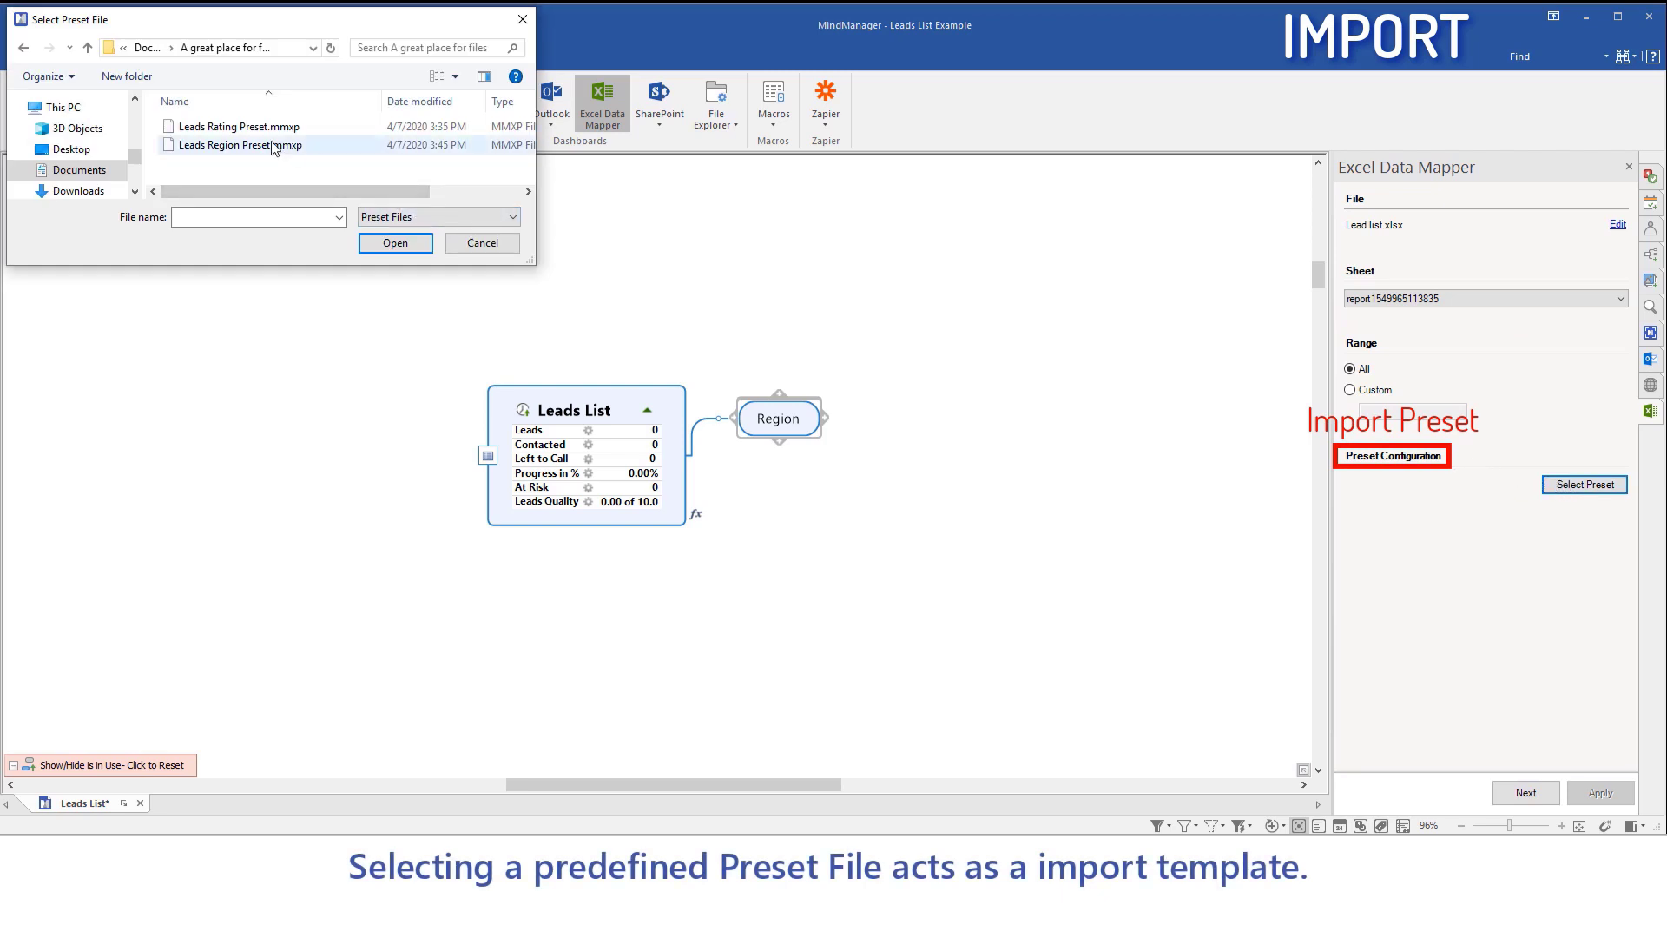
{"action": "left_click", "coordinate": [272, 146]}
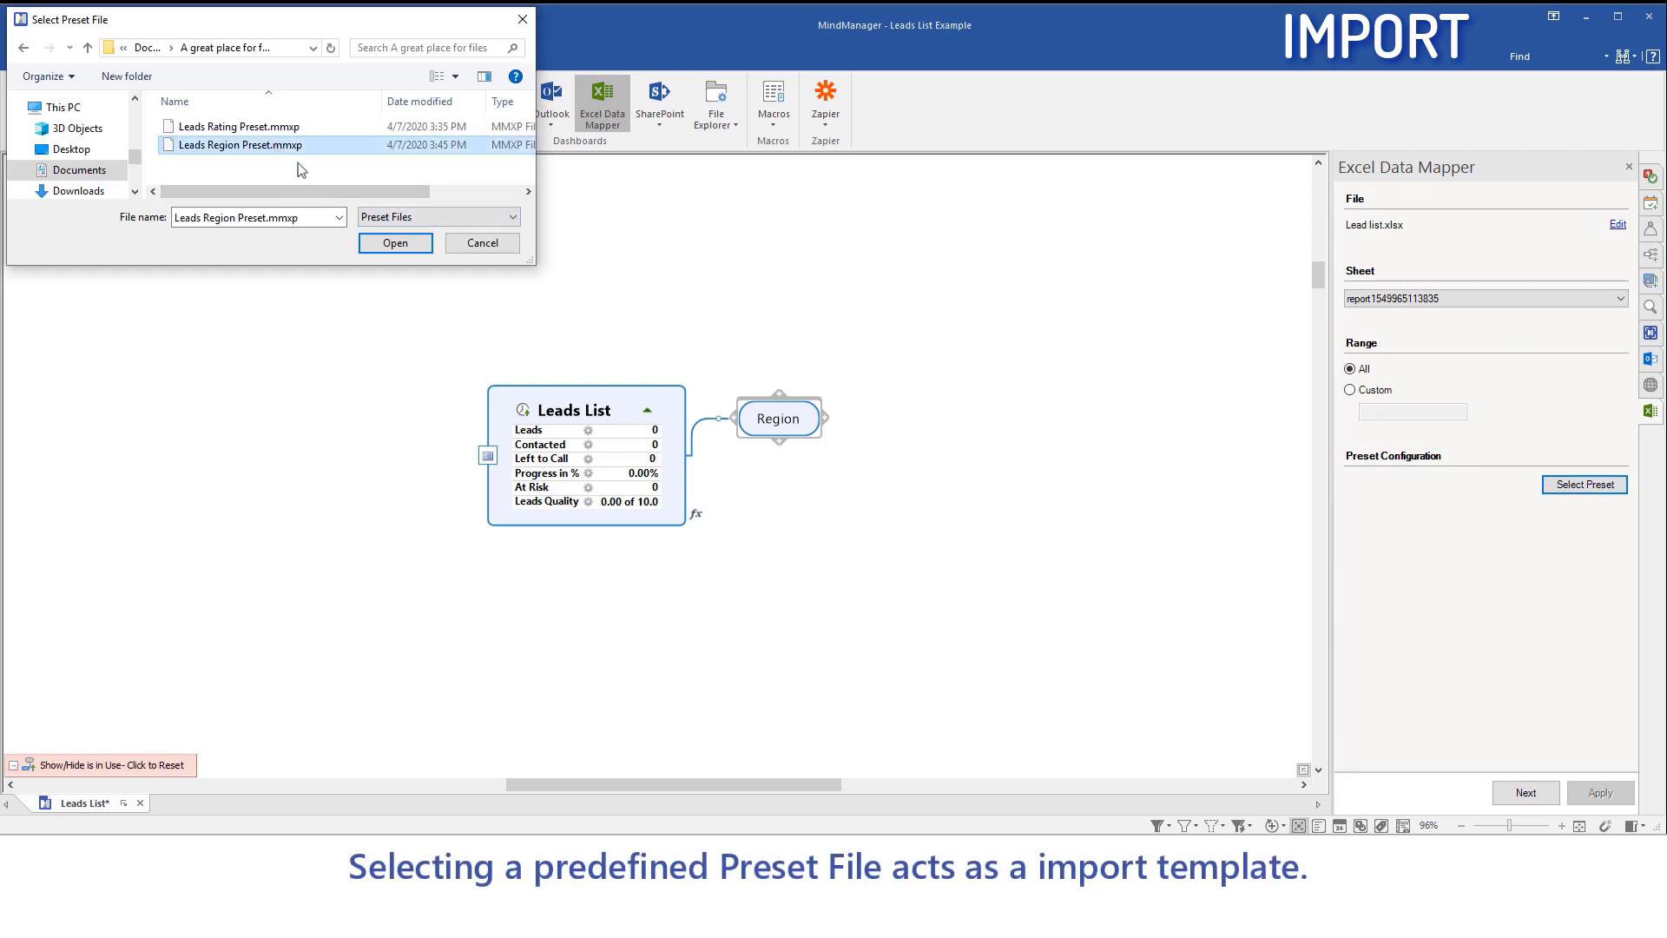
{"action": "left_click", "coordinate": [393, 243]}
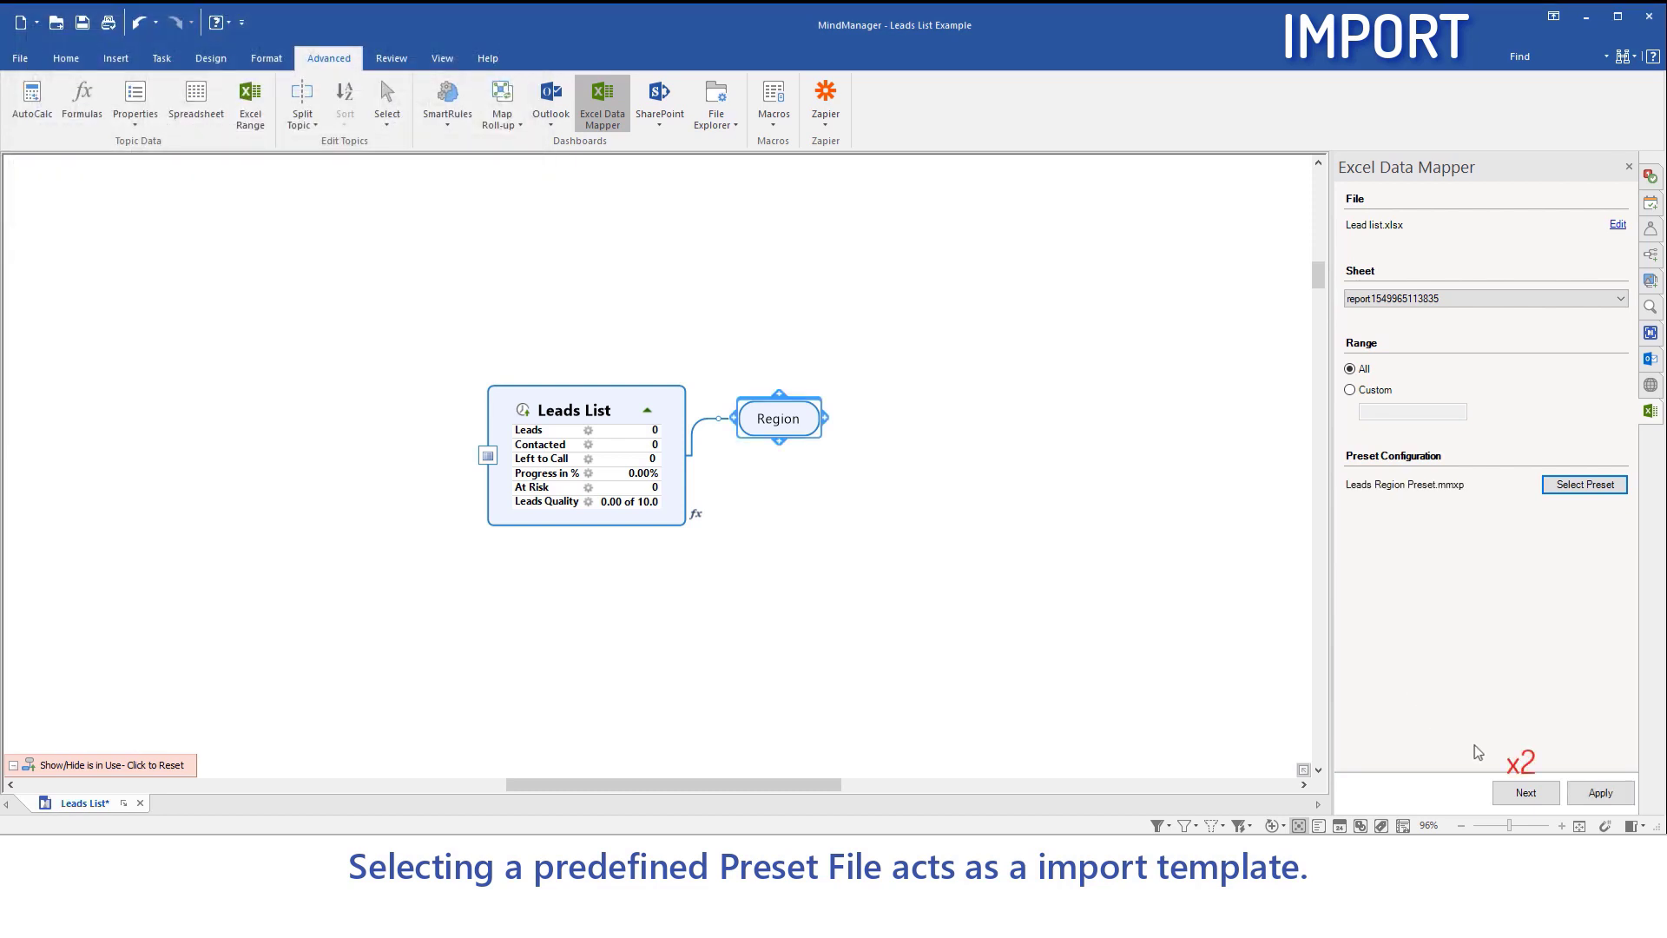
{"action": "left_click", "coordinate": [1528, 791]}
{"action": "left_click", "coordinate": [1530, 790]}
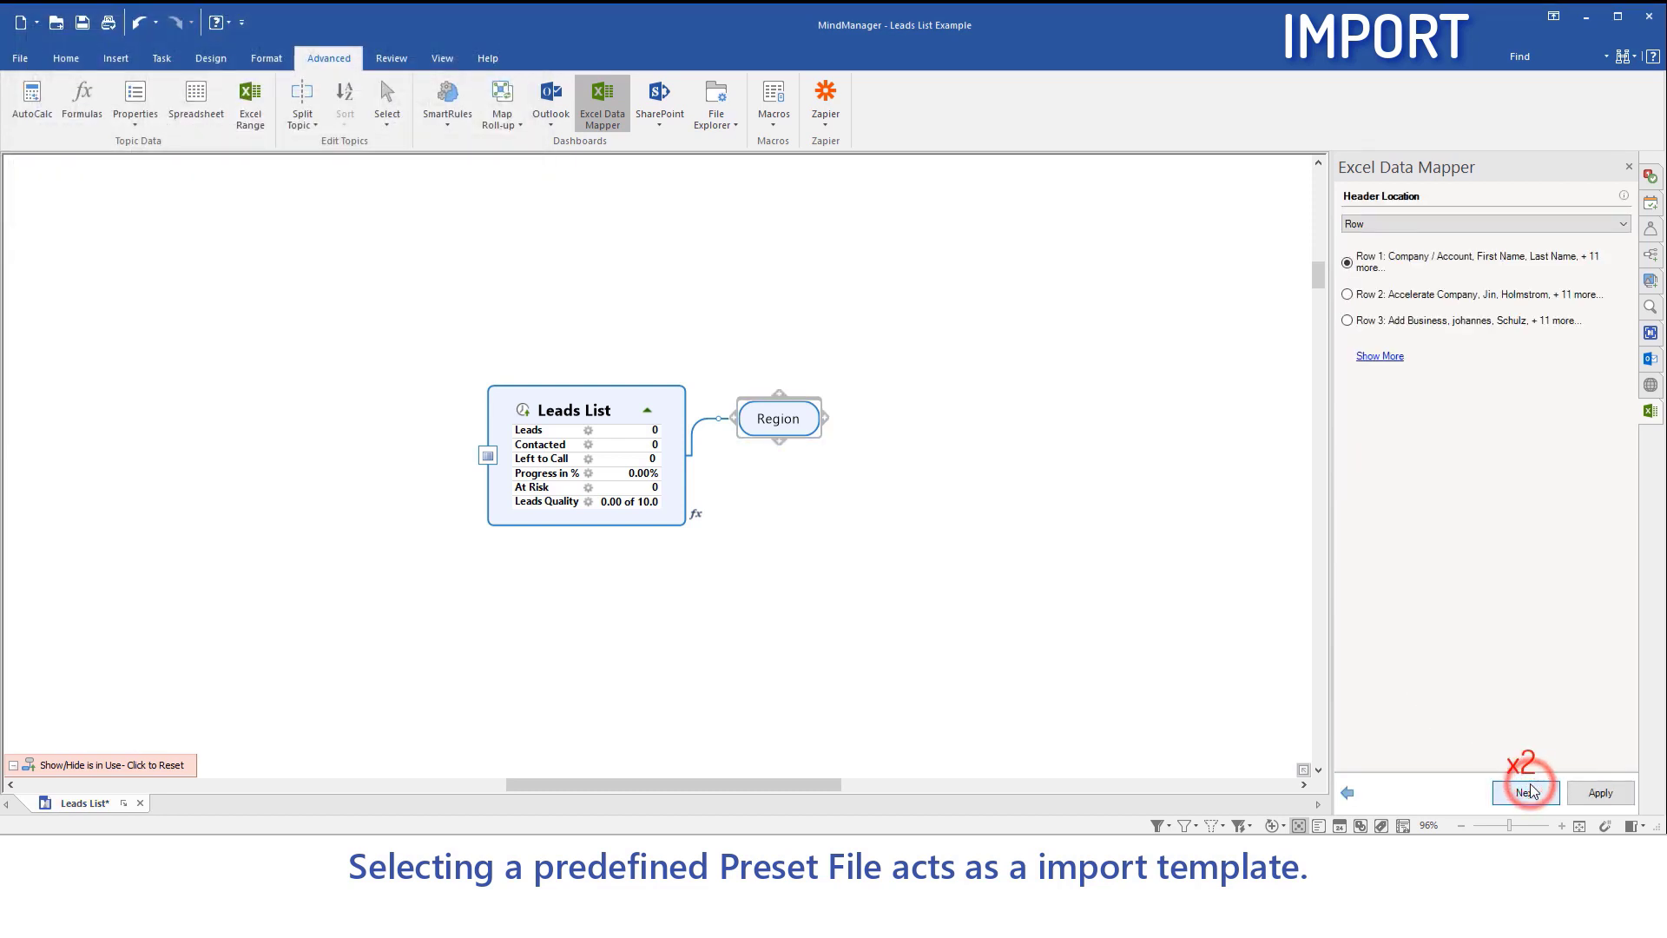
{"action": "left_click", "coordinate": [1529, 791]}
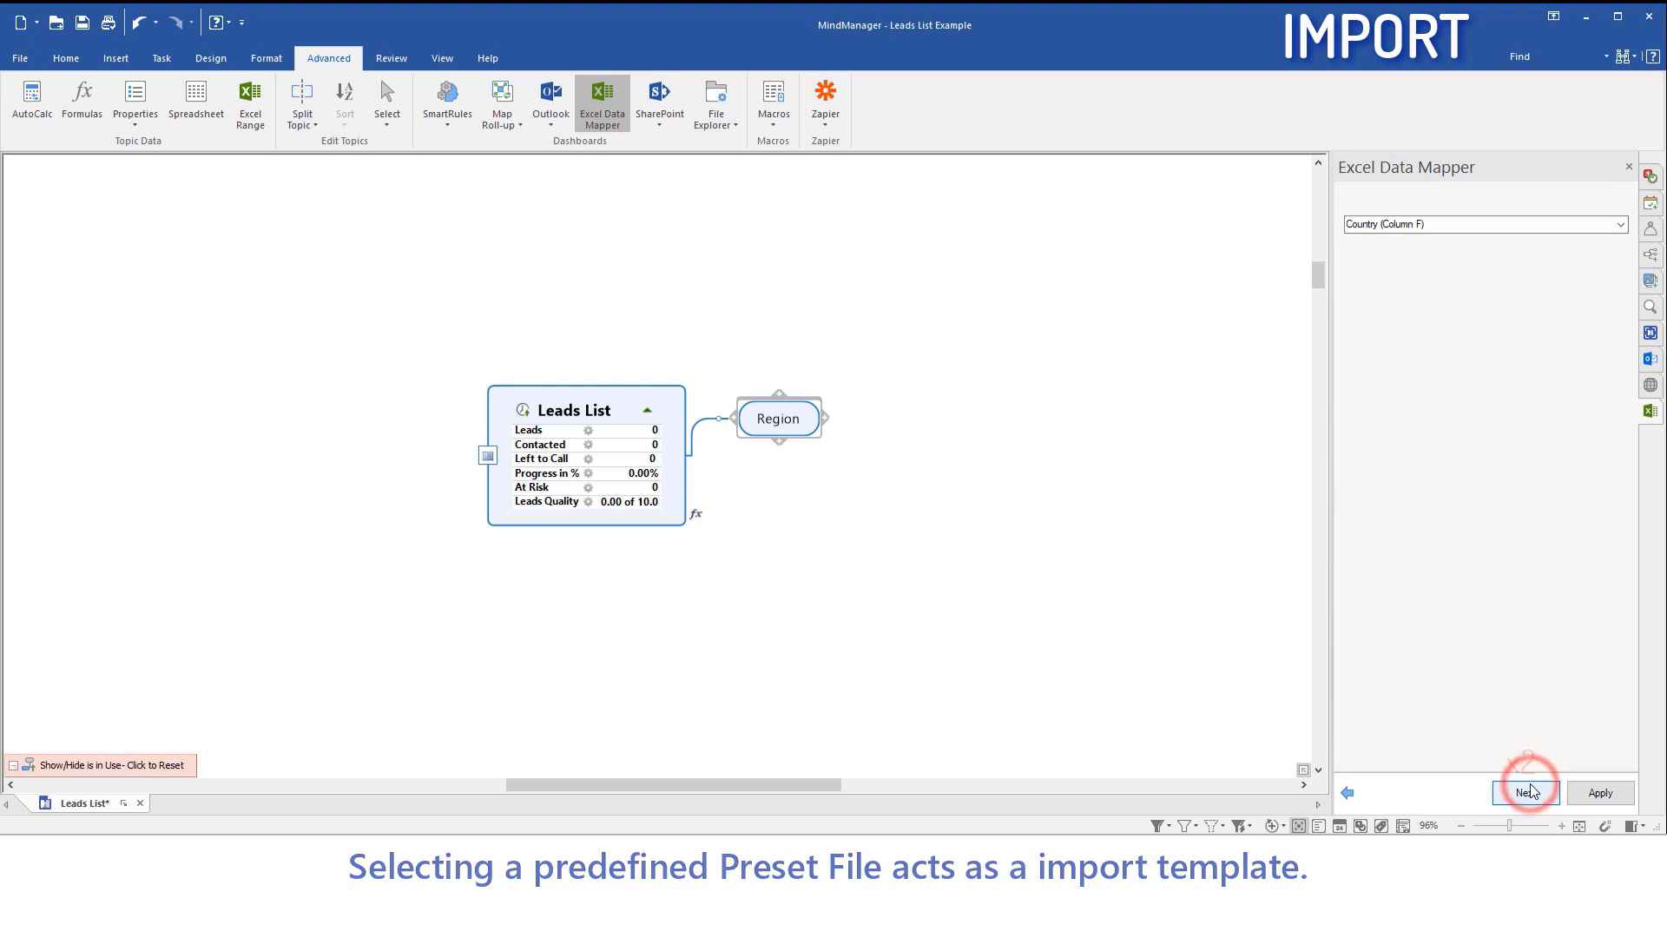
Apply the Country/Company level mapping to import the 207 leads under Region.
{"action": "left_click", "coordinate": [1529, 791]}
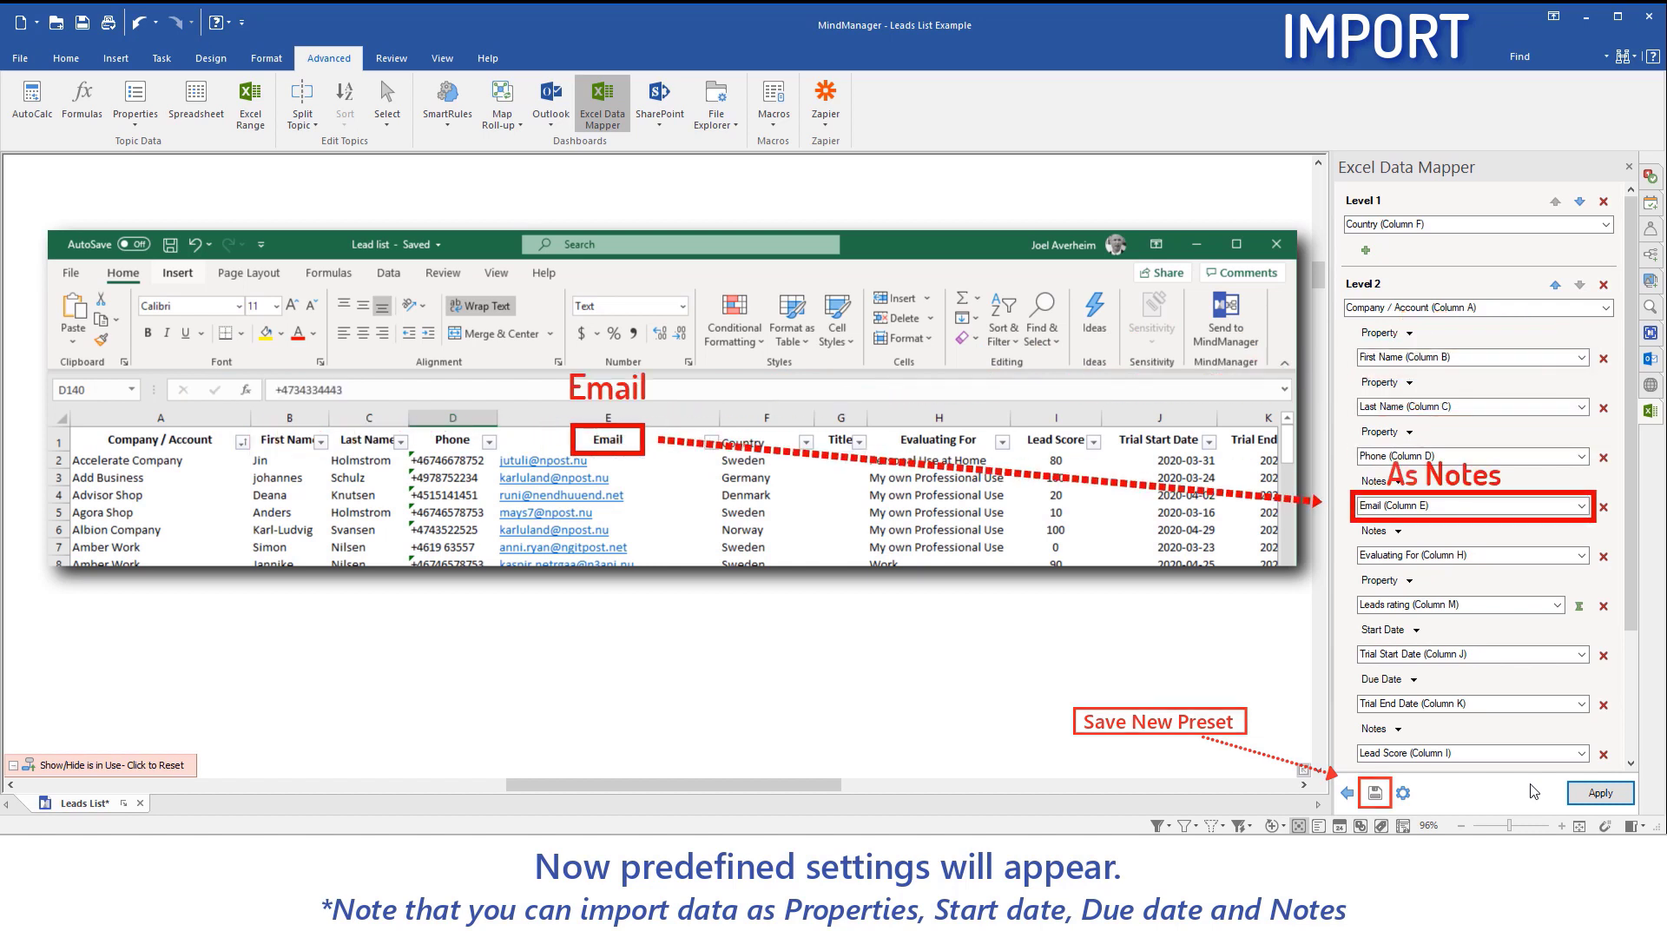
{"action": "left_click", "coordinate": [1590, 791]}
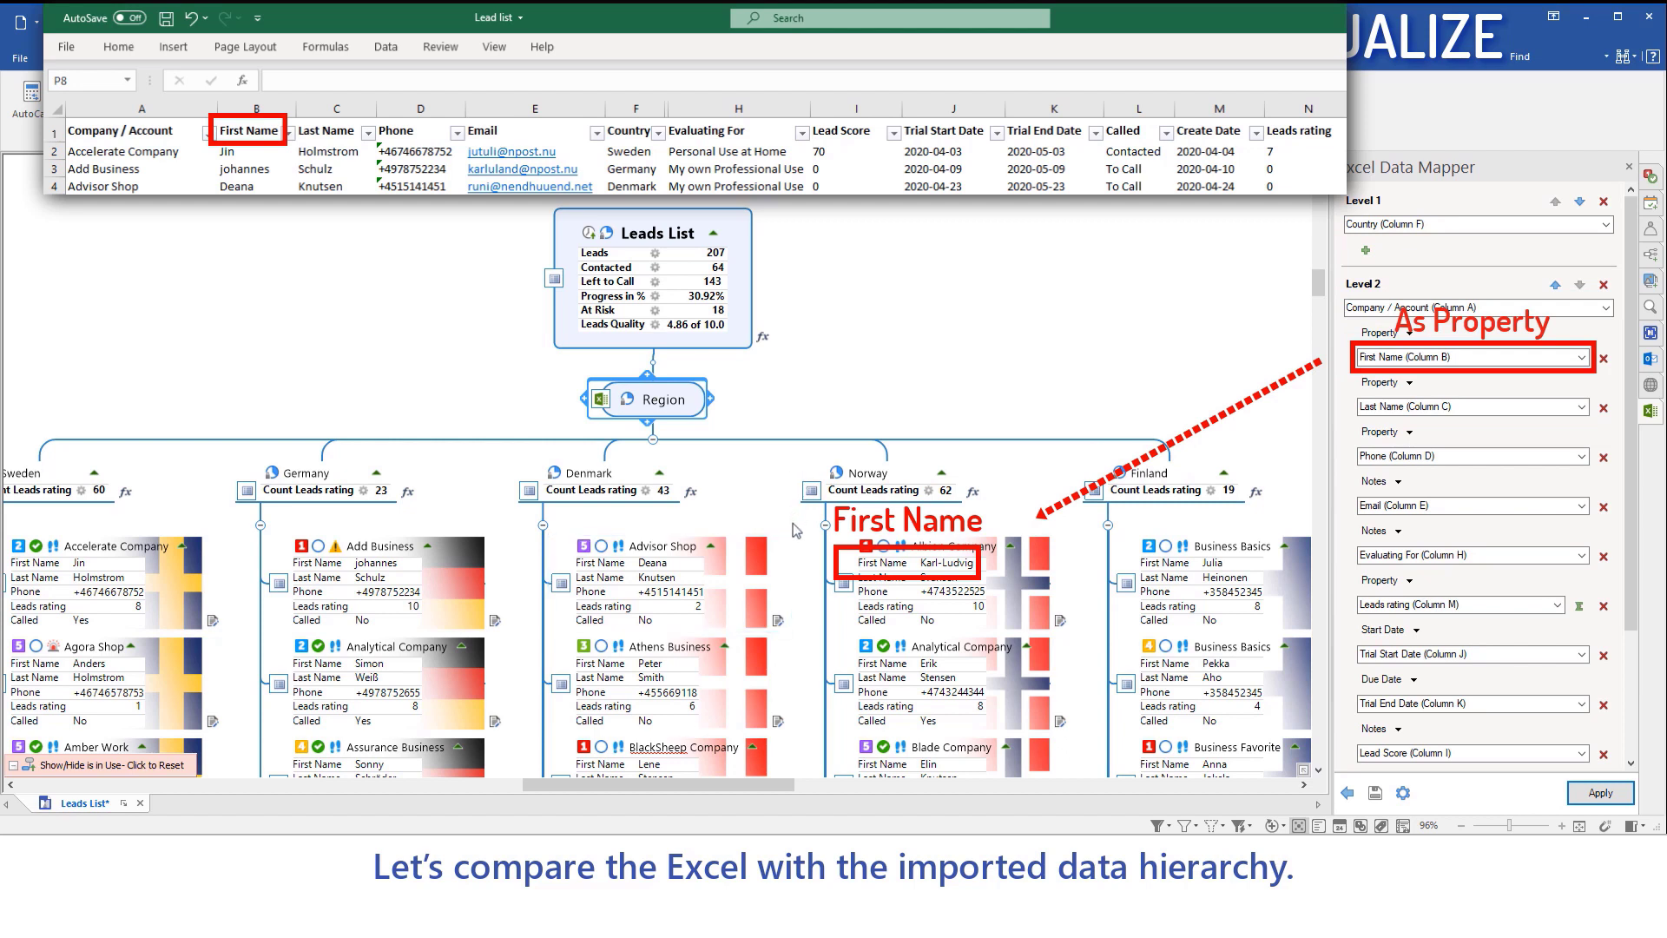
Check the Advisor Shop lead's imported notes, then close the Excel Data Mapper pane.
{"action": "left_click", "coordinate": [778, 620]}
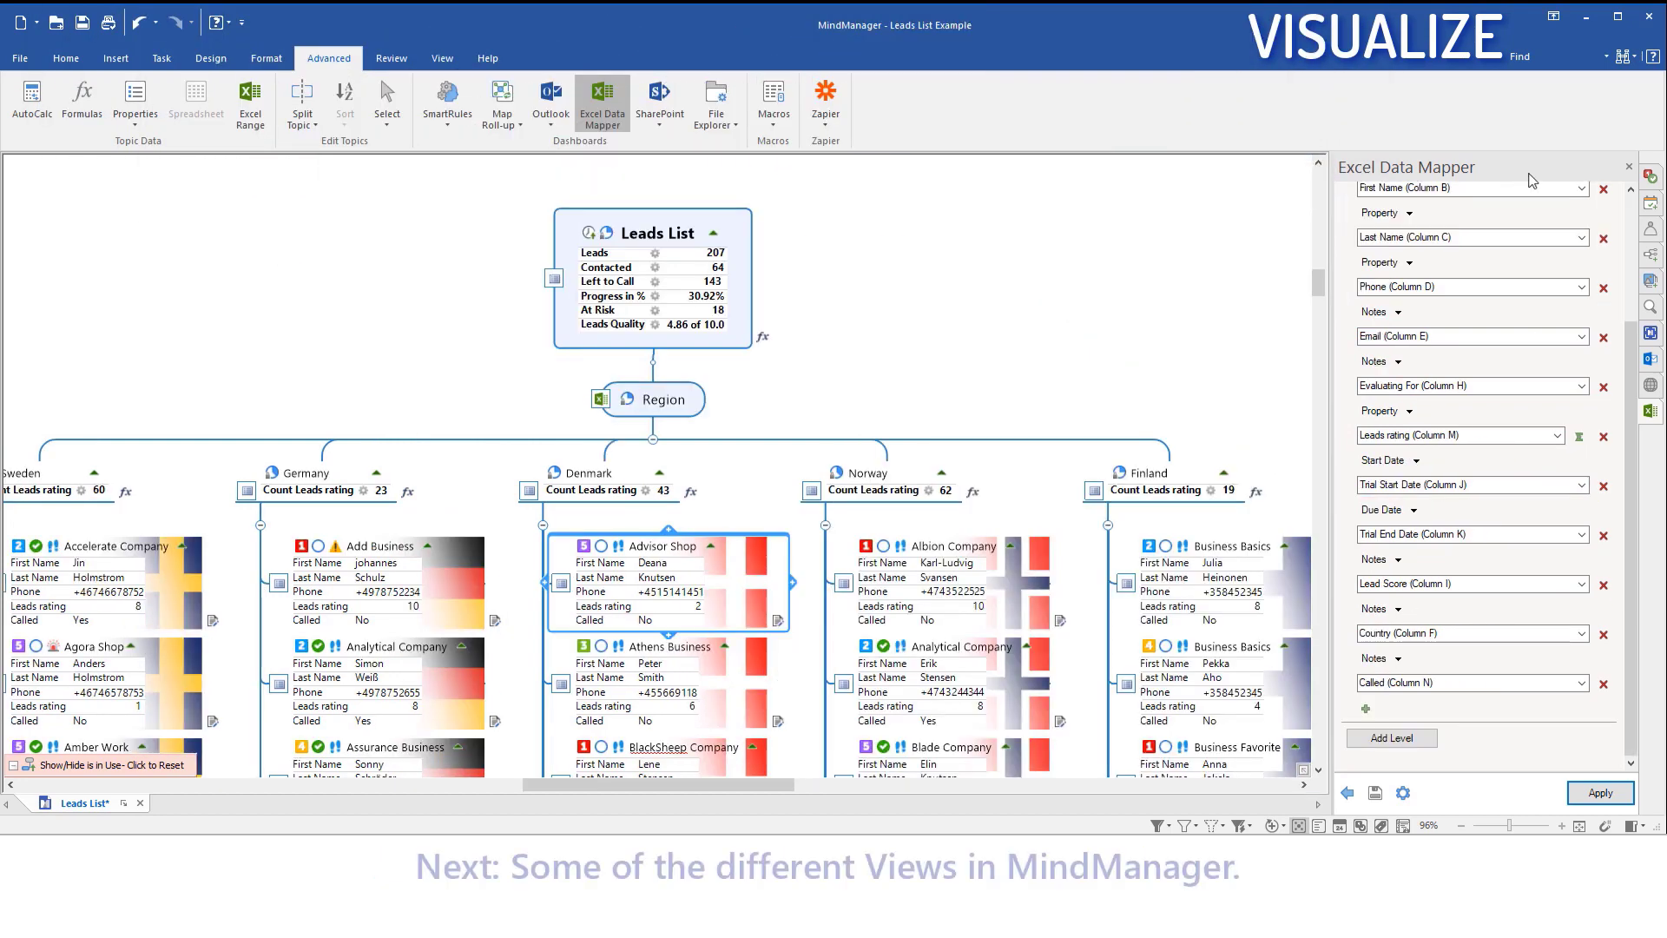
{"action": "left_click", "coordinate": [1629, 168]}
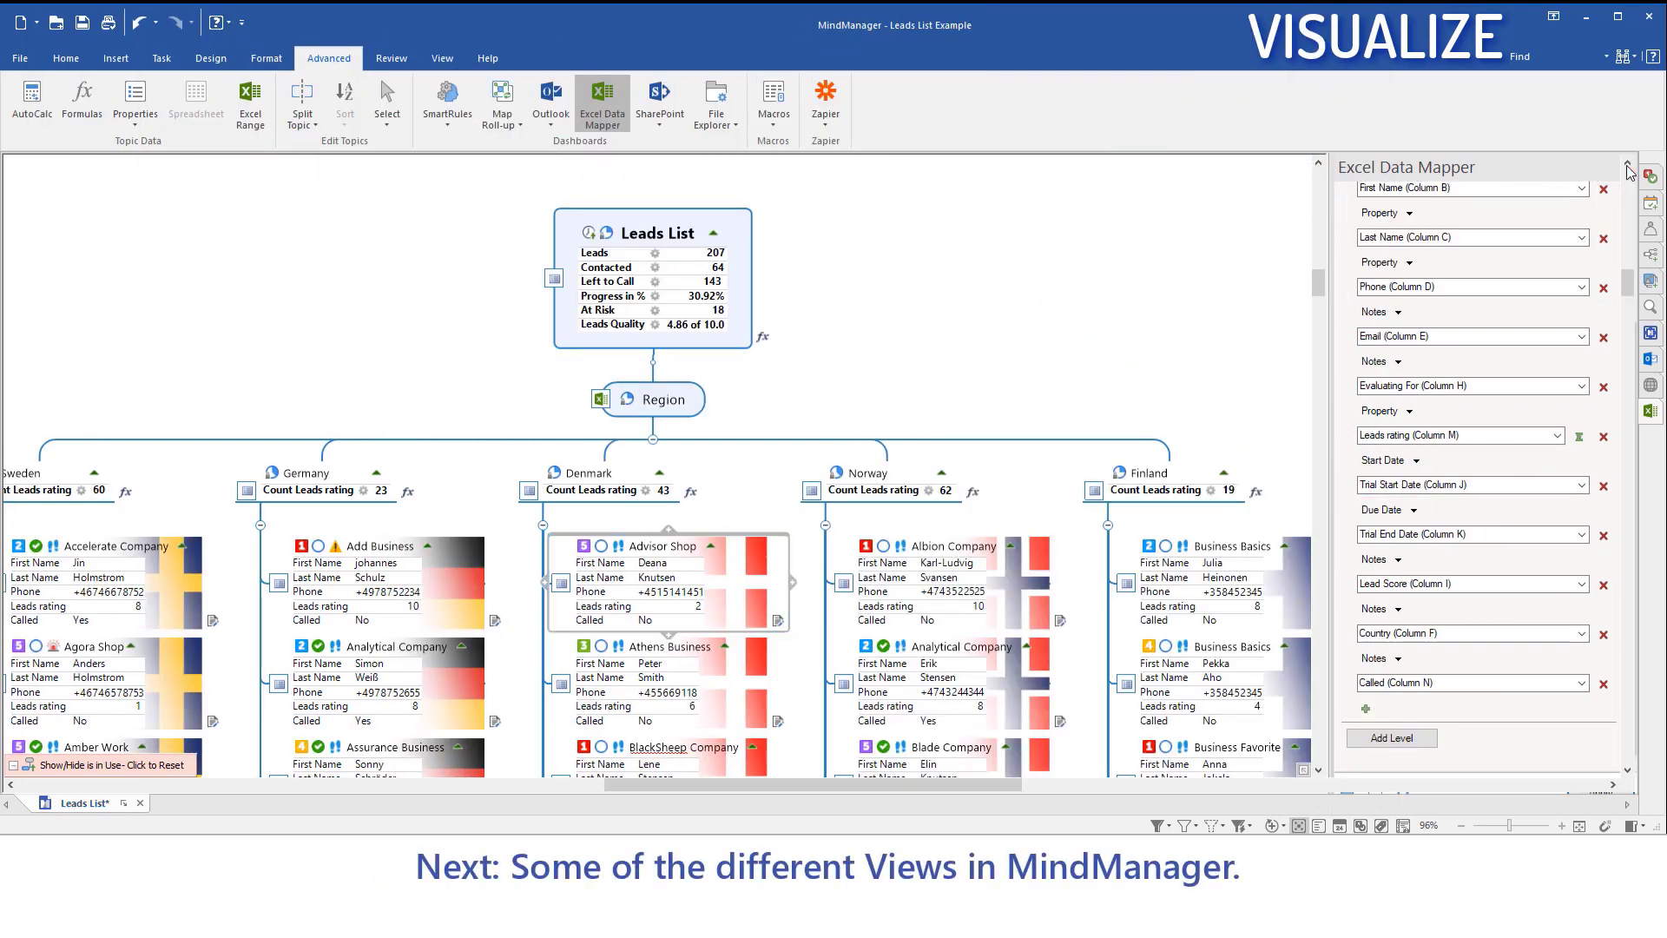
{"action": "left_click", "coordinate": [447, 57]}
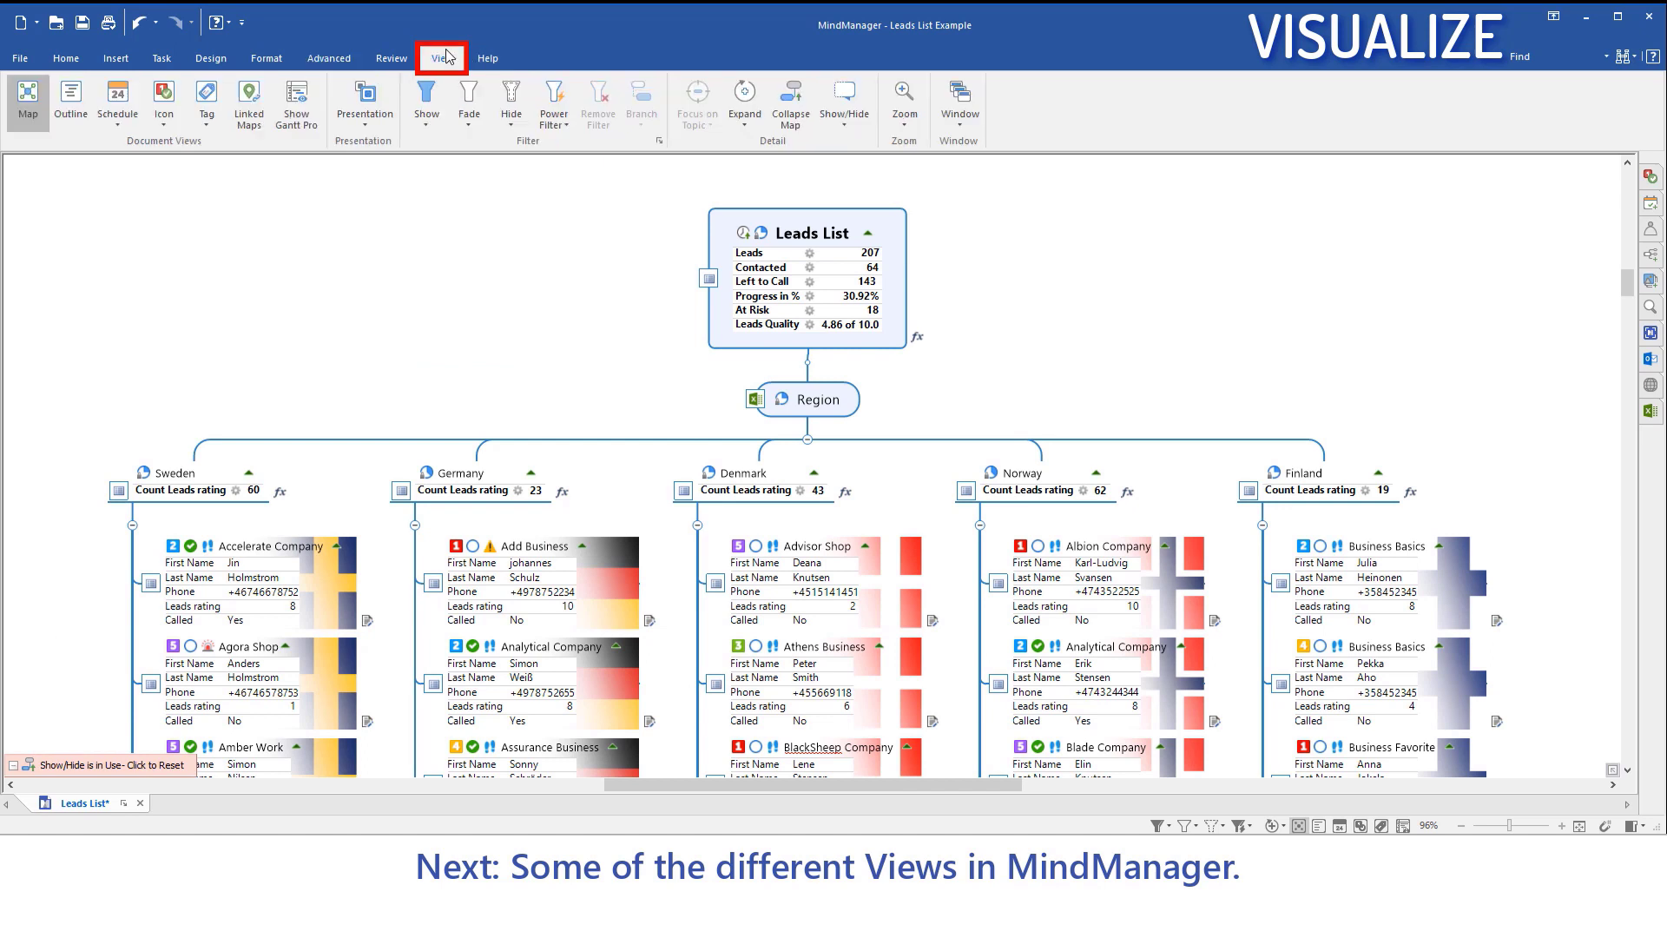
Switch to Icon View and open the Highlight Past-Due Tasks SmartRule for editing.
{"action": "left_click", "coordinate": [162, 102]}
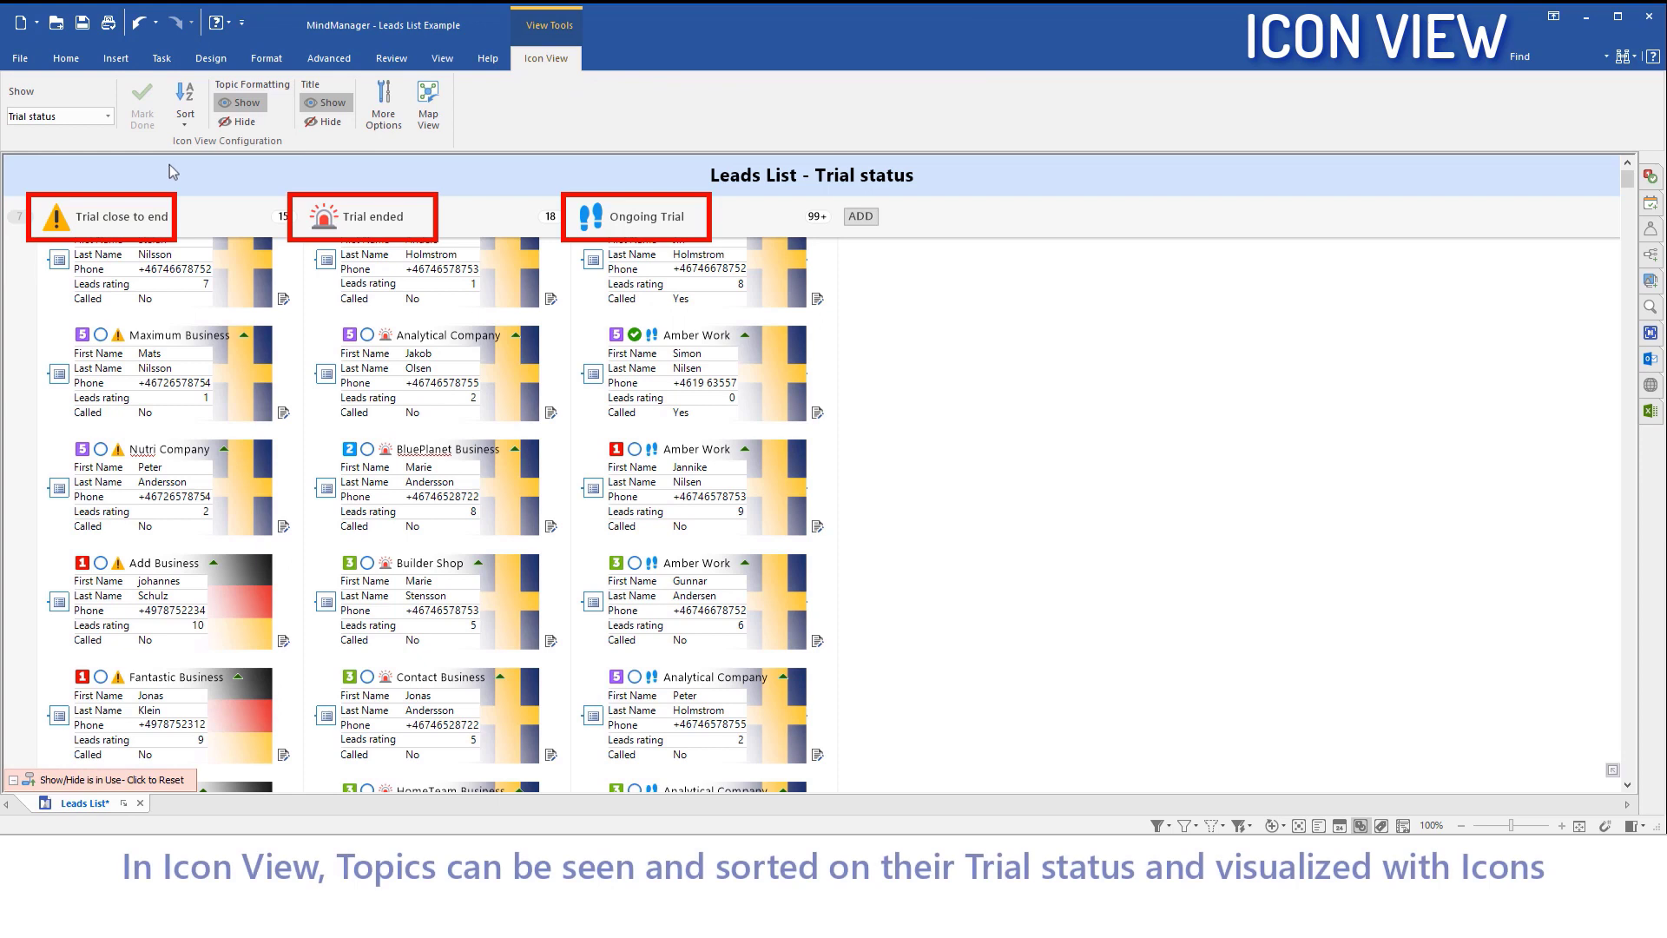
{"action": "left_click", "coordinate": [323, 58]}
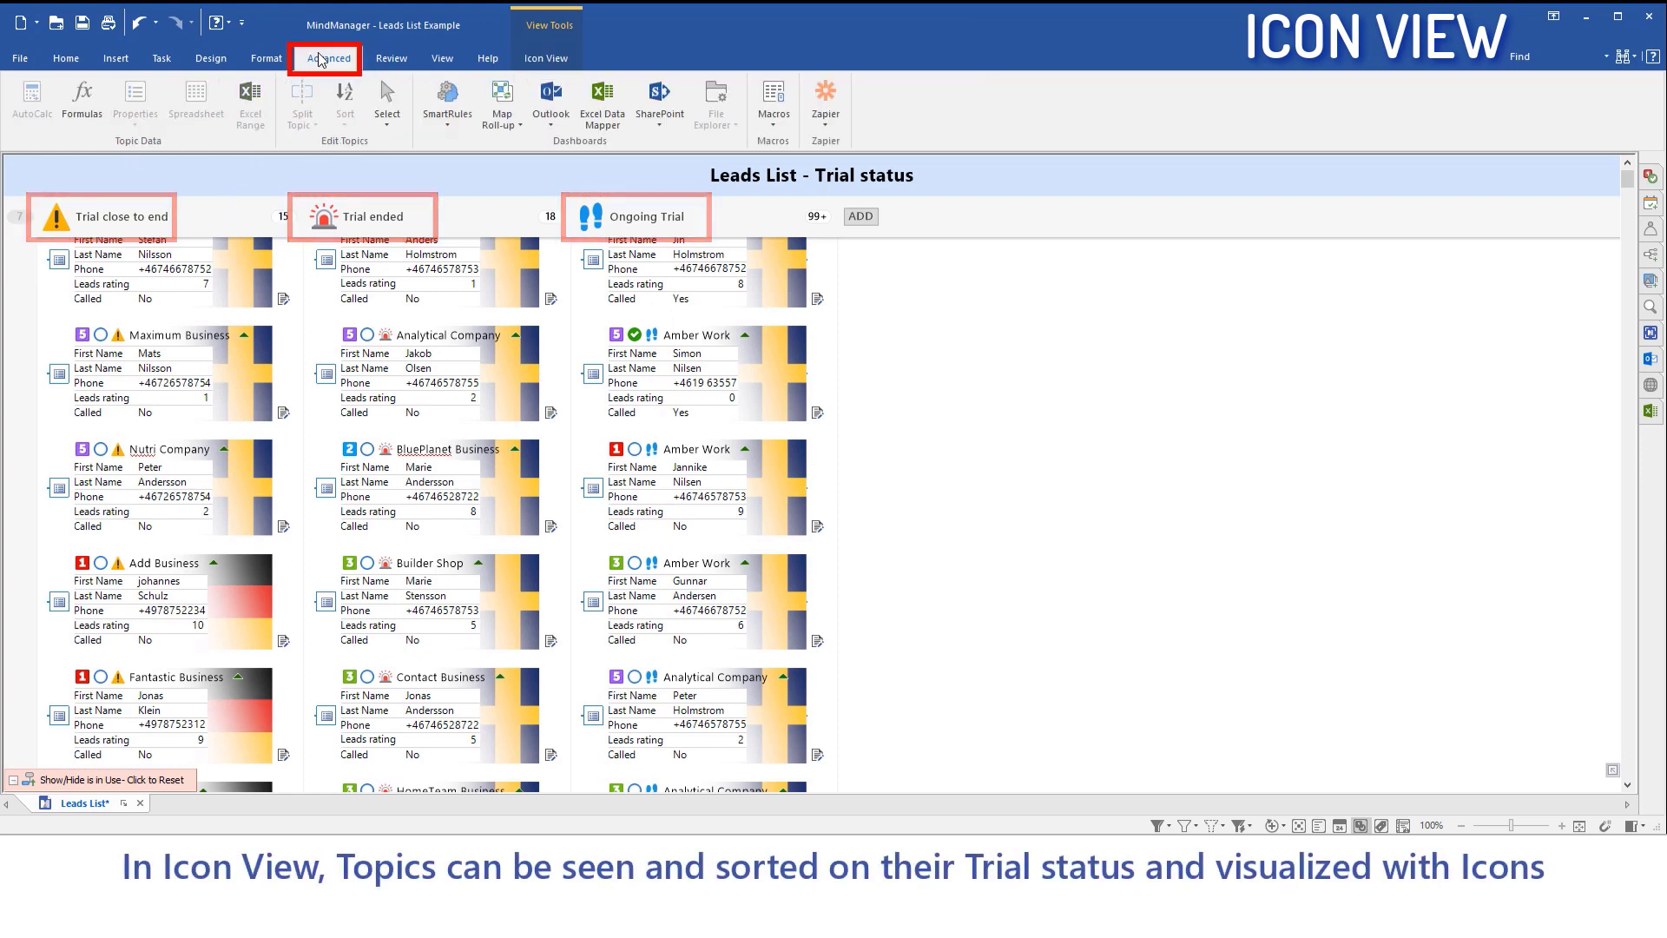
{"action": "left_click", "coordinate": [443, 98]}
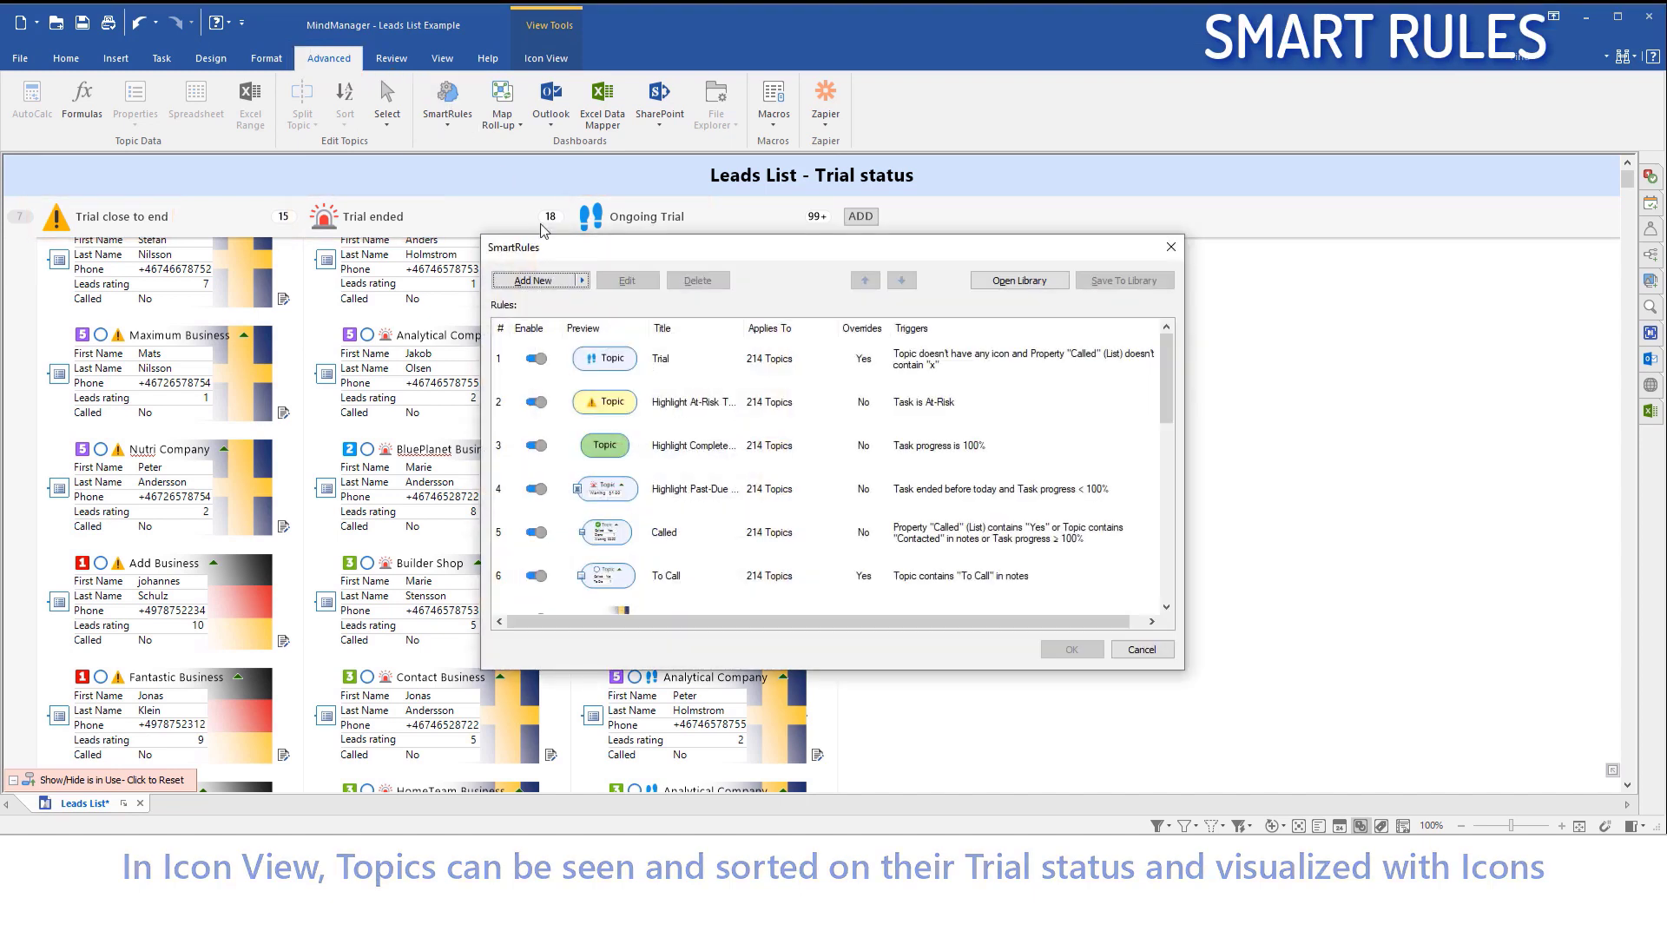
{"action": "scroll", "coordinate": [708, 449], "scroll_direction": "down", "scroll_amount": 1}
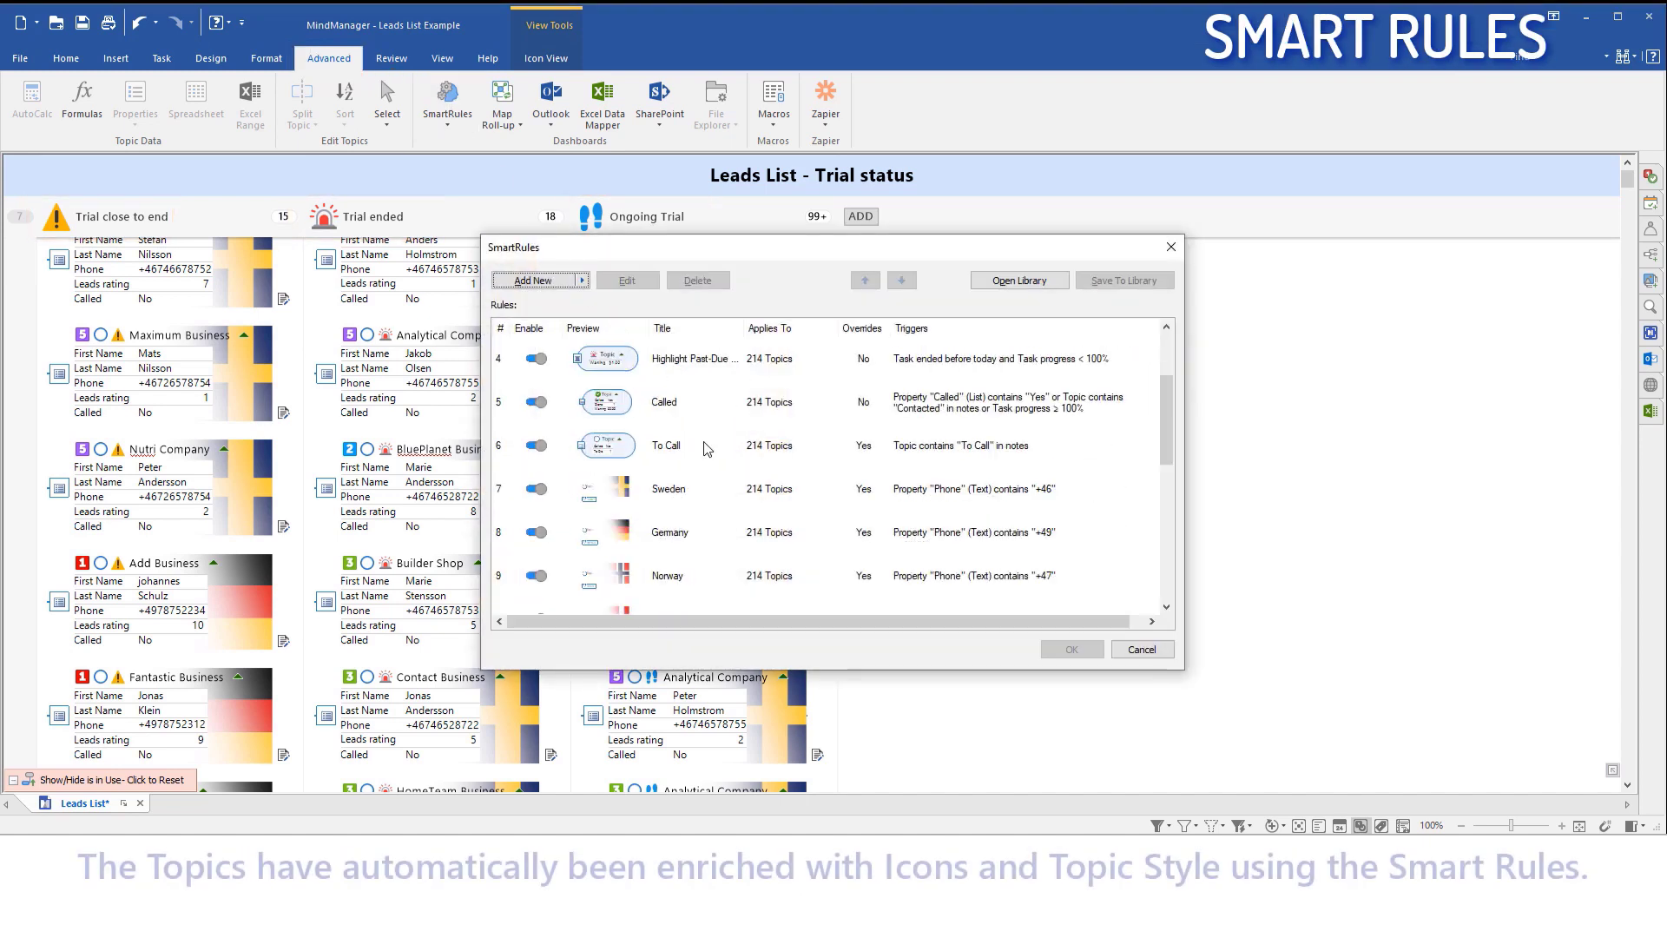
{"action": "double_click", "coordinate": [694, 363]}
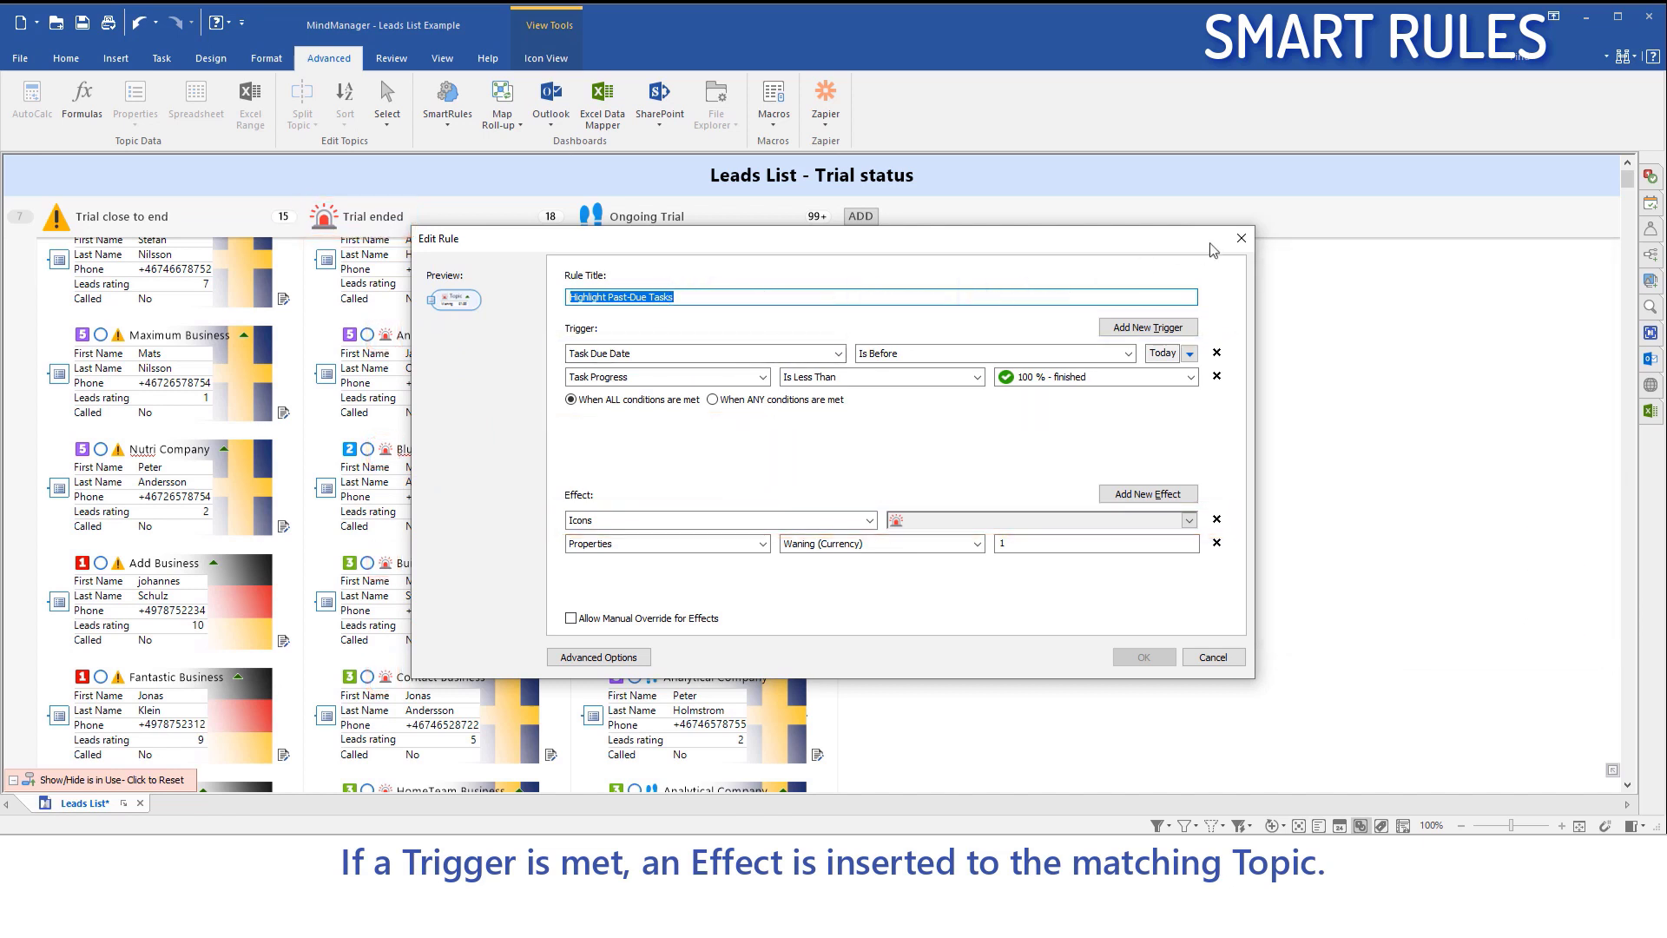
Review the Sweden SmartRule's +46 phone trigger and Topic Style, closing it unchanged.
{"action": "left_click", "coordinate": [1241, 238]}
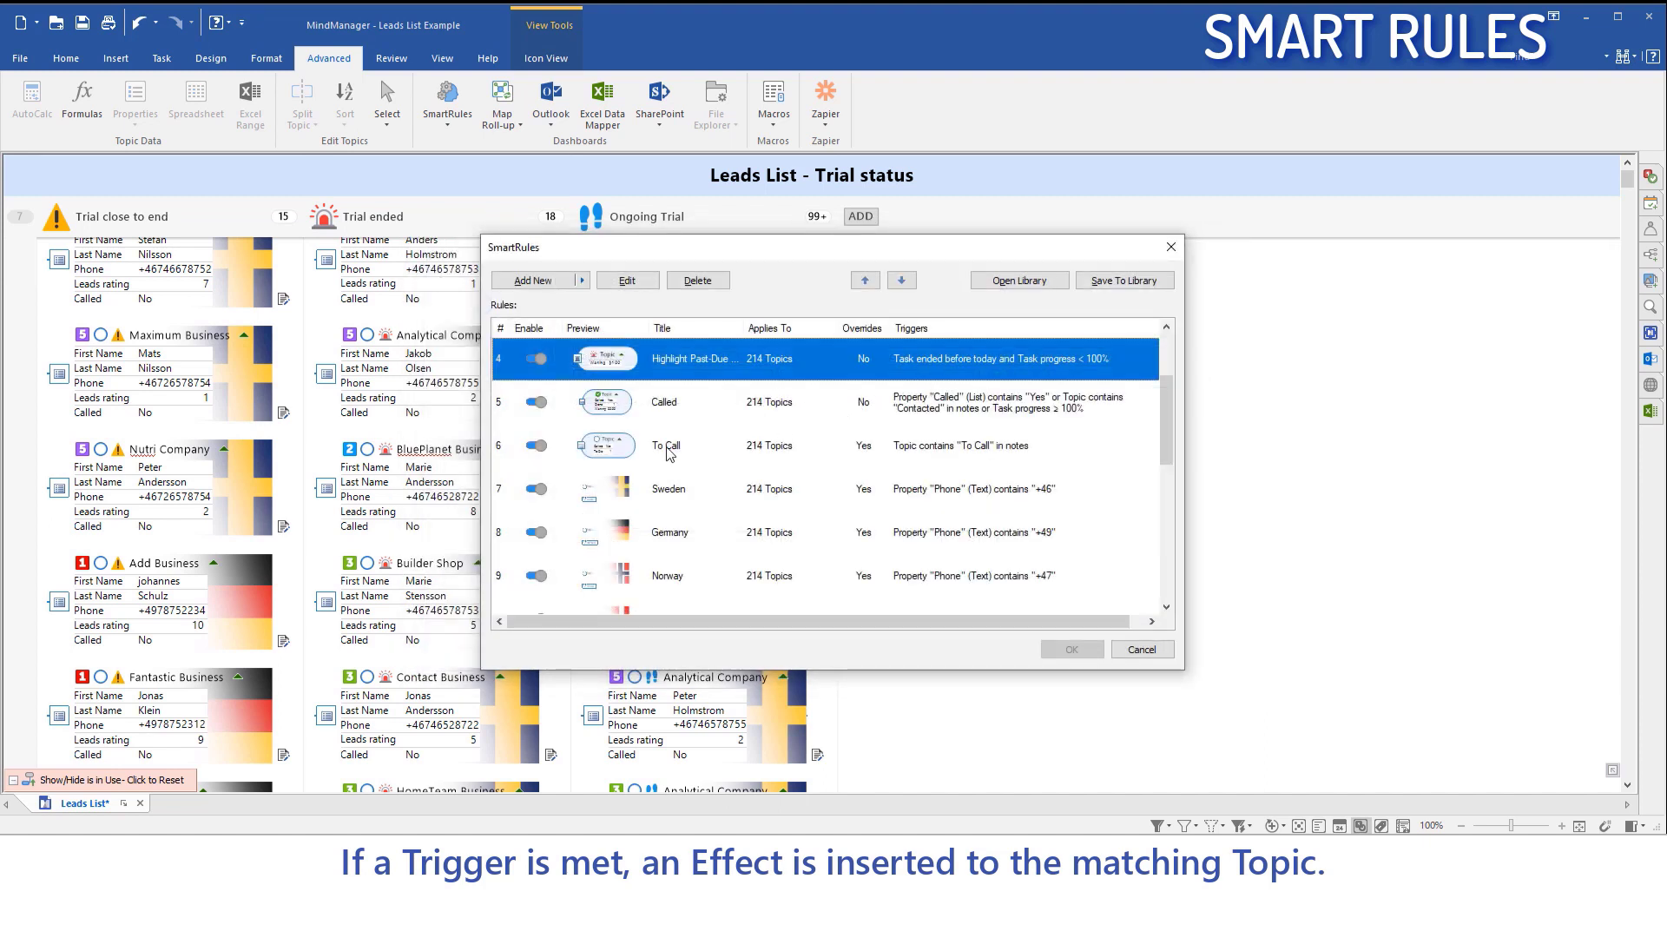
{"action": "left_click", "coordinate": [682, 488]}
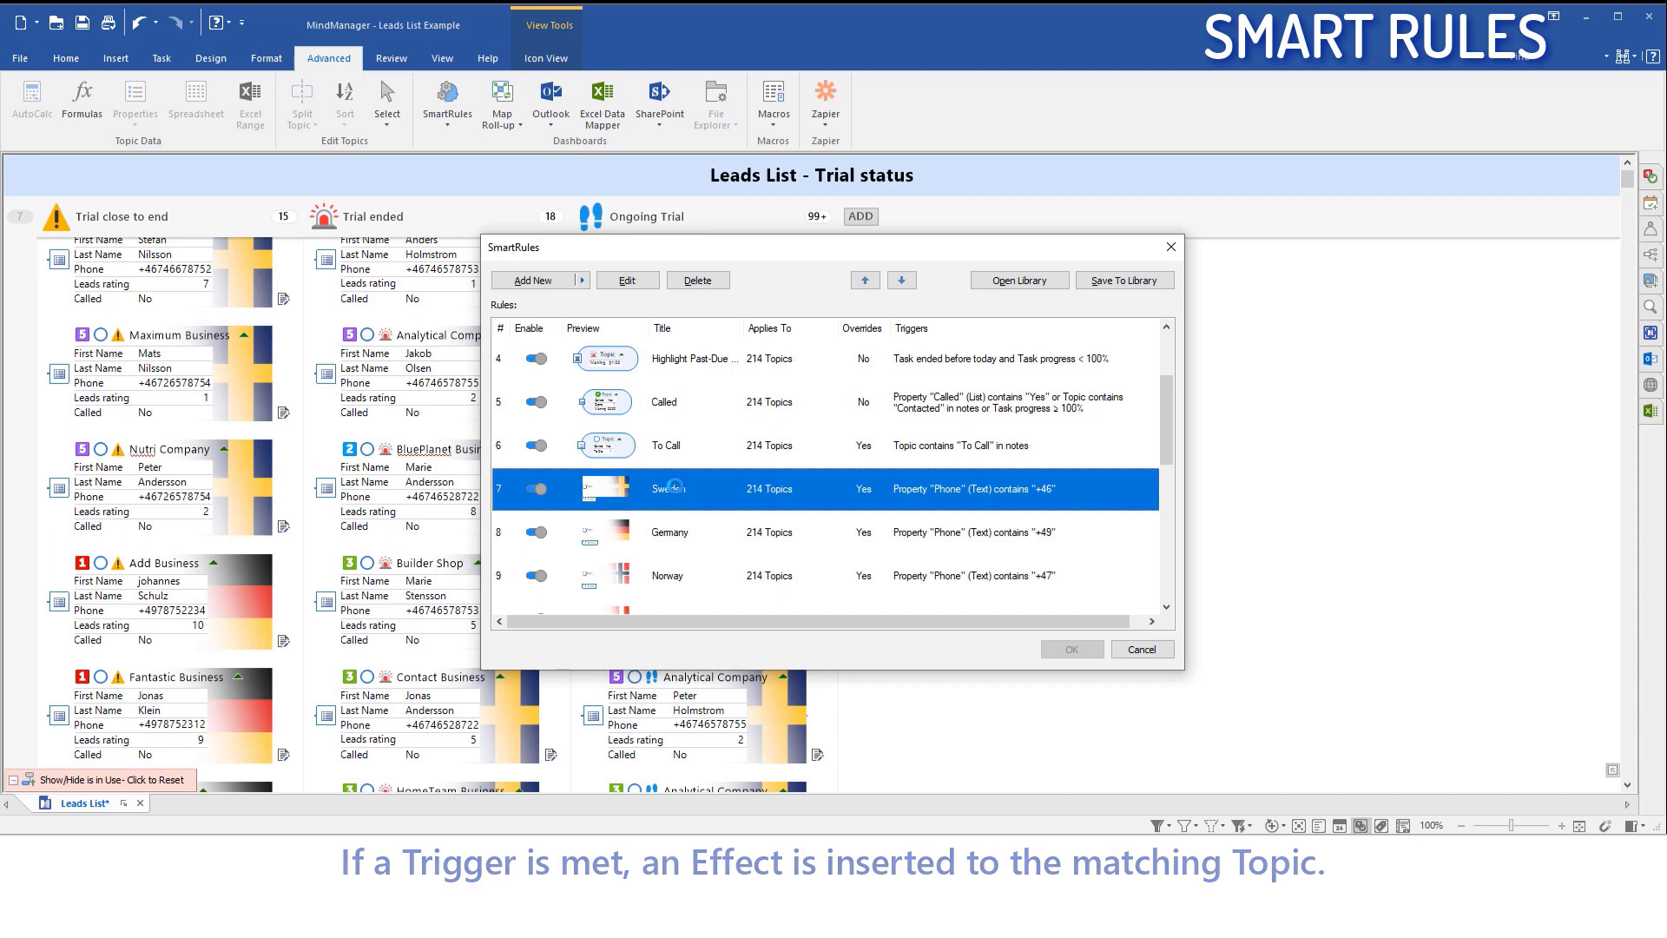
{"action": "double_click", "coordinate": [684, 487]}
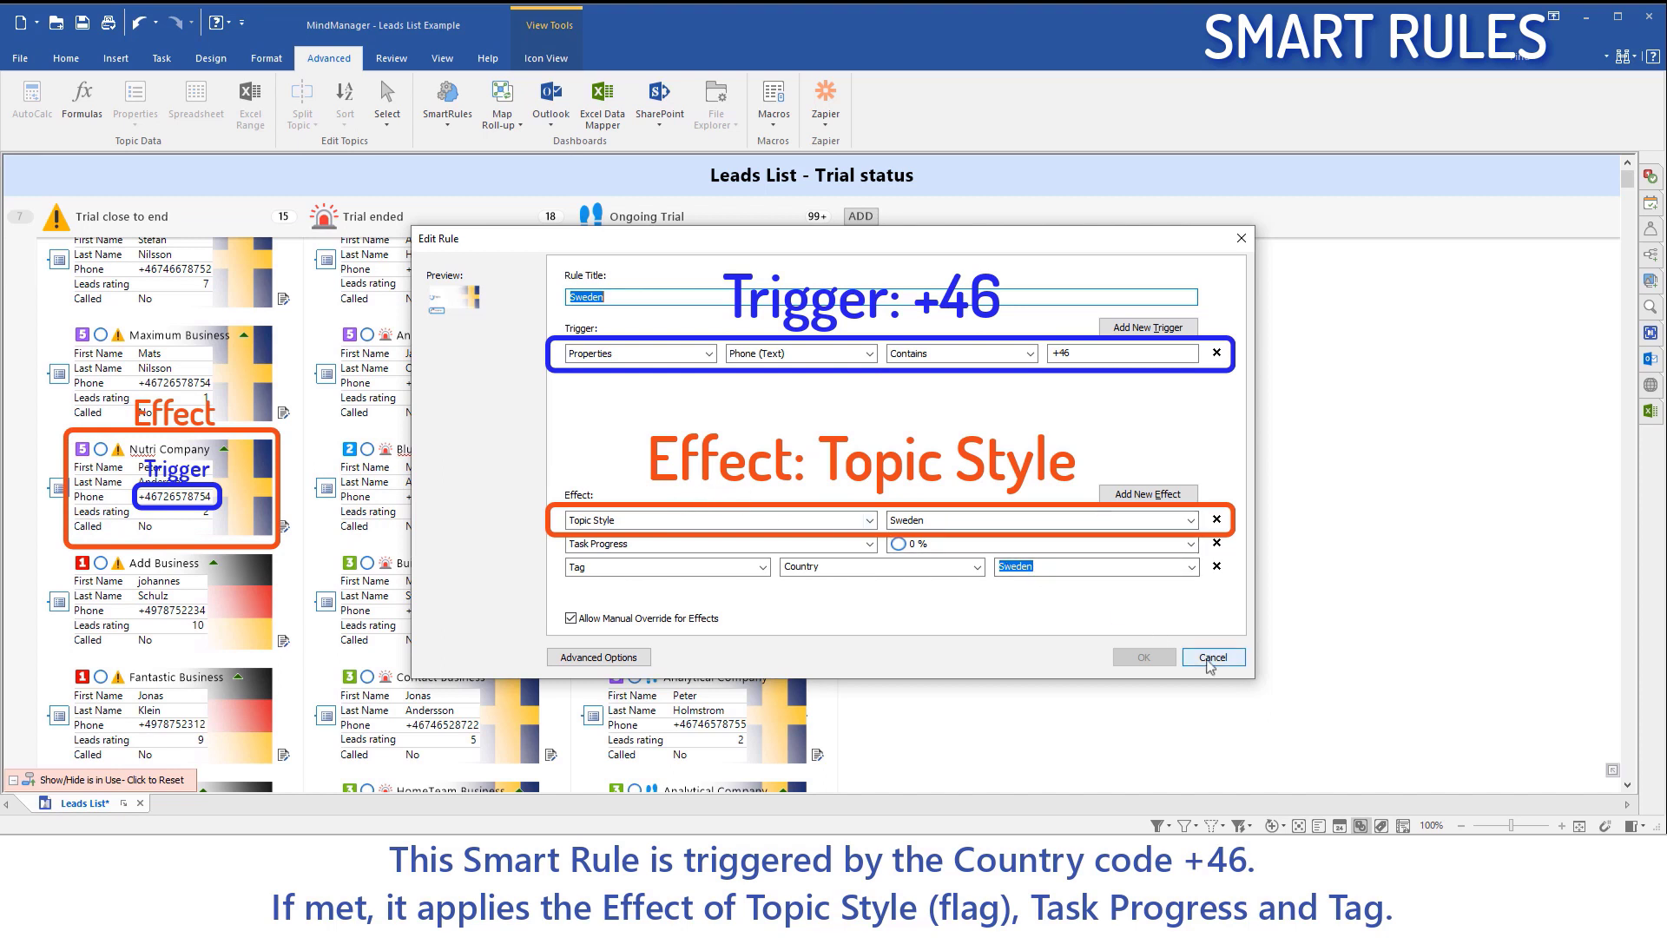
{"action": "left_click", "coordinate": [1211, 658]}
Close the SmartRules list and group the icon view by Priority.
{"action": "left_click", "coordinate": [1145, 652]}
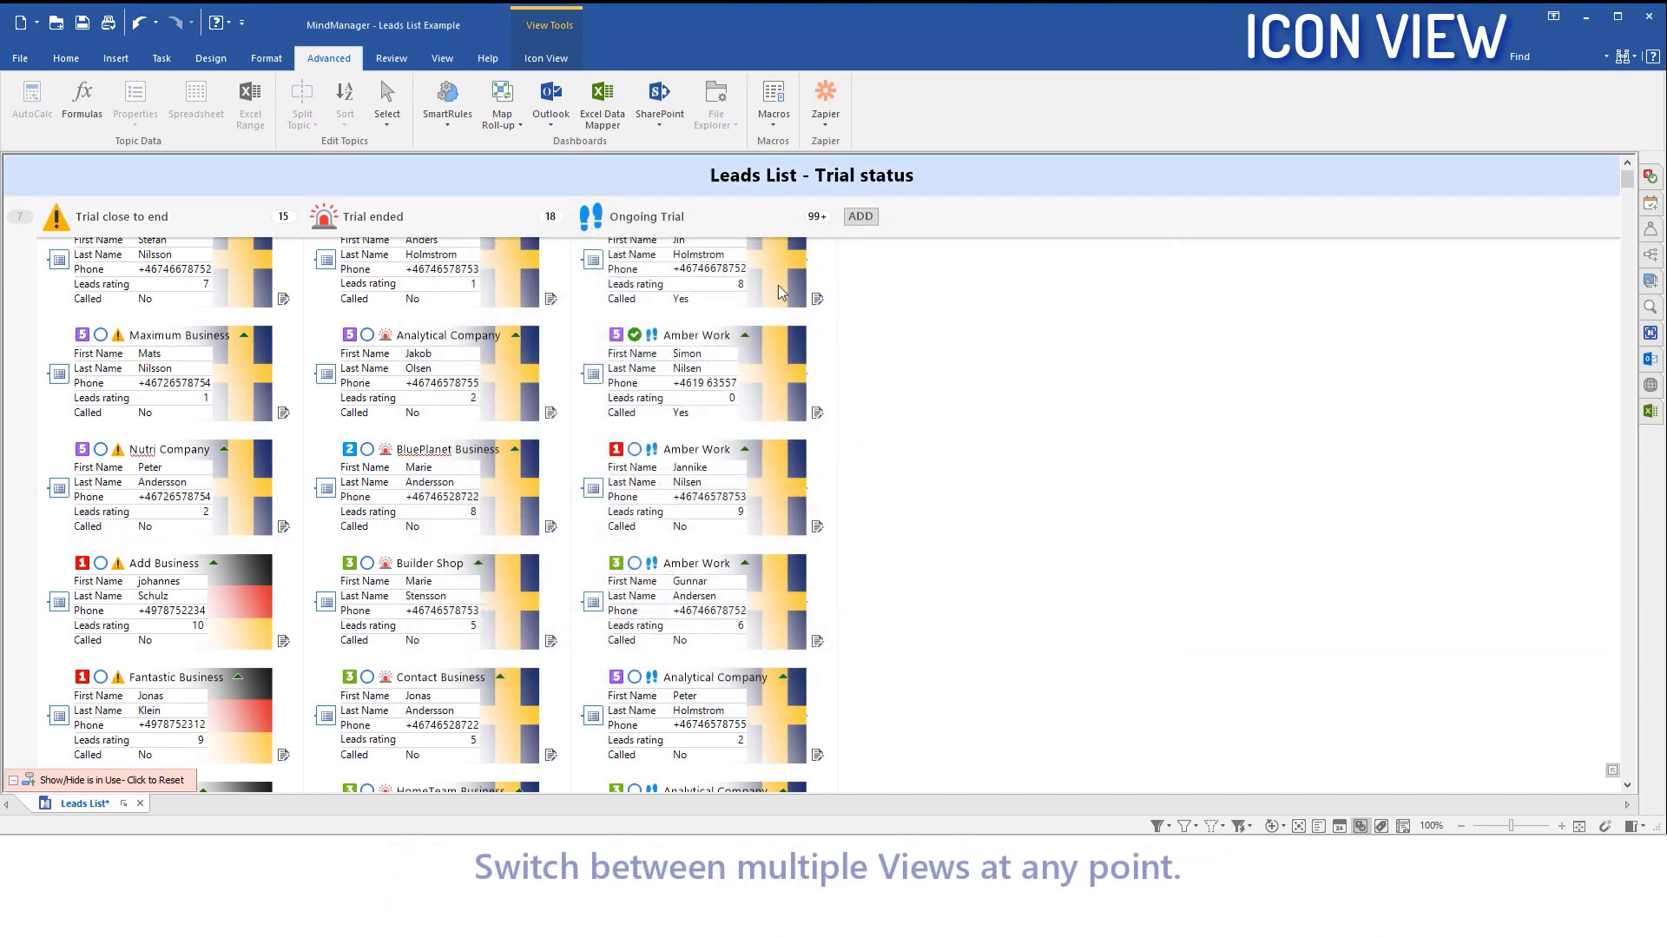
{"action": "left_click", "coordinate": [563, 64]}
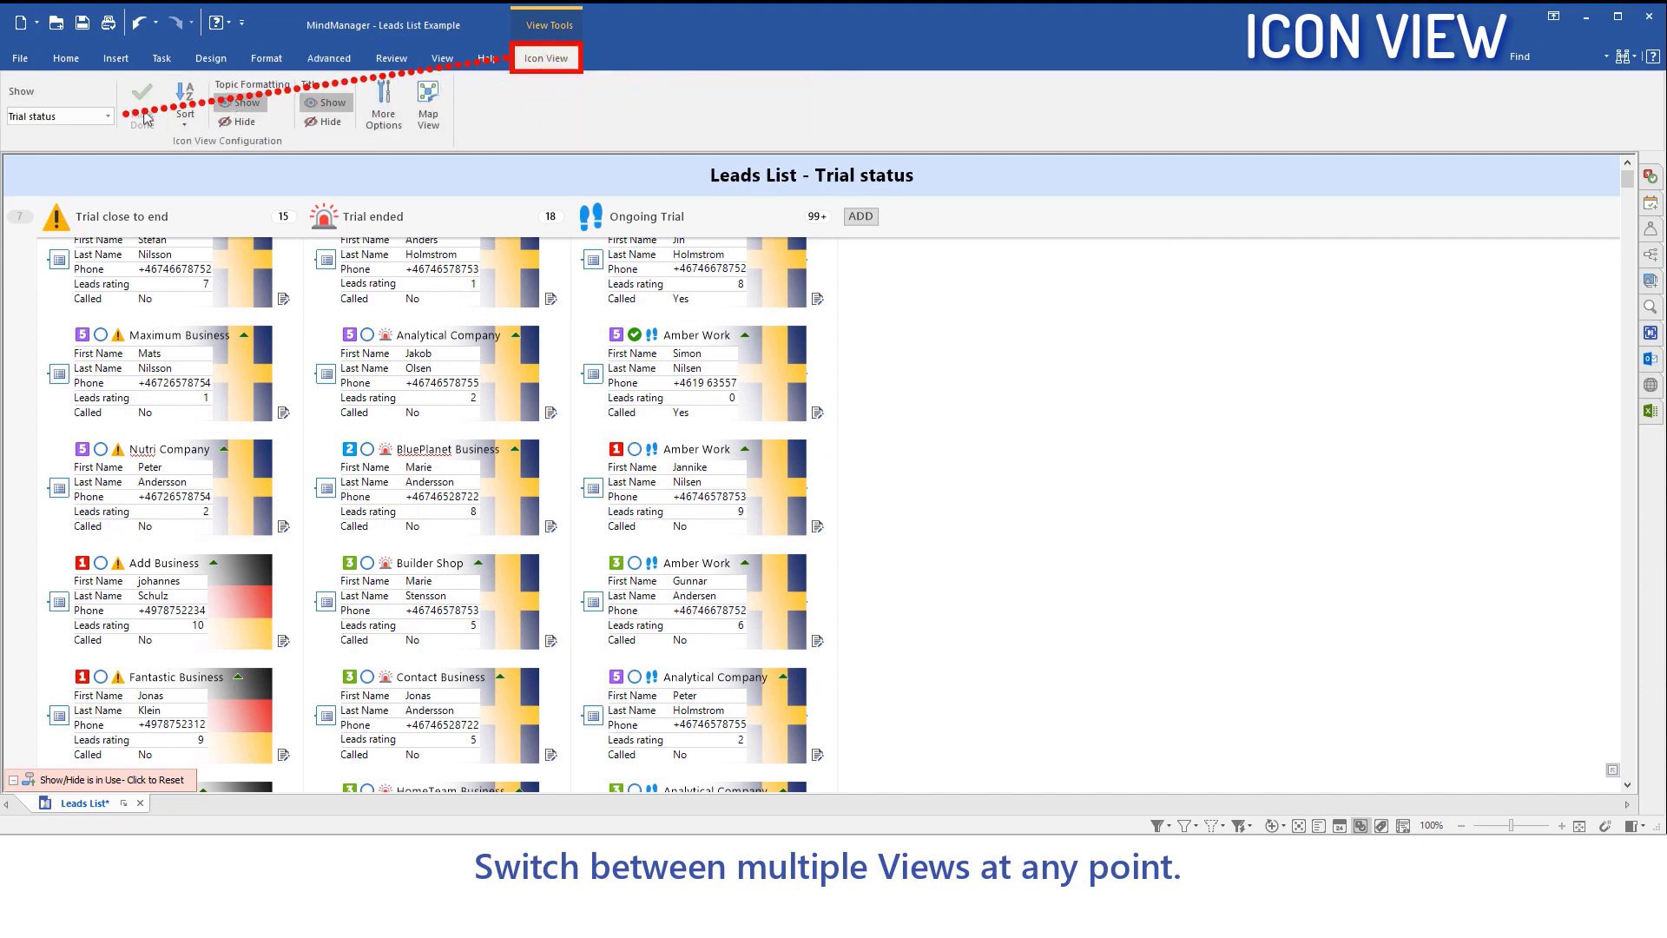
{"action": "left_click", "coordinate": [108, 116]}
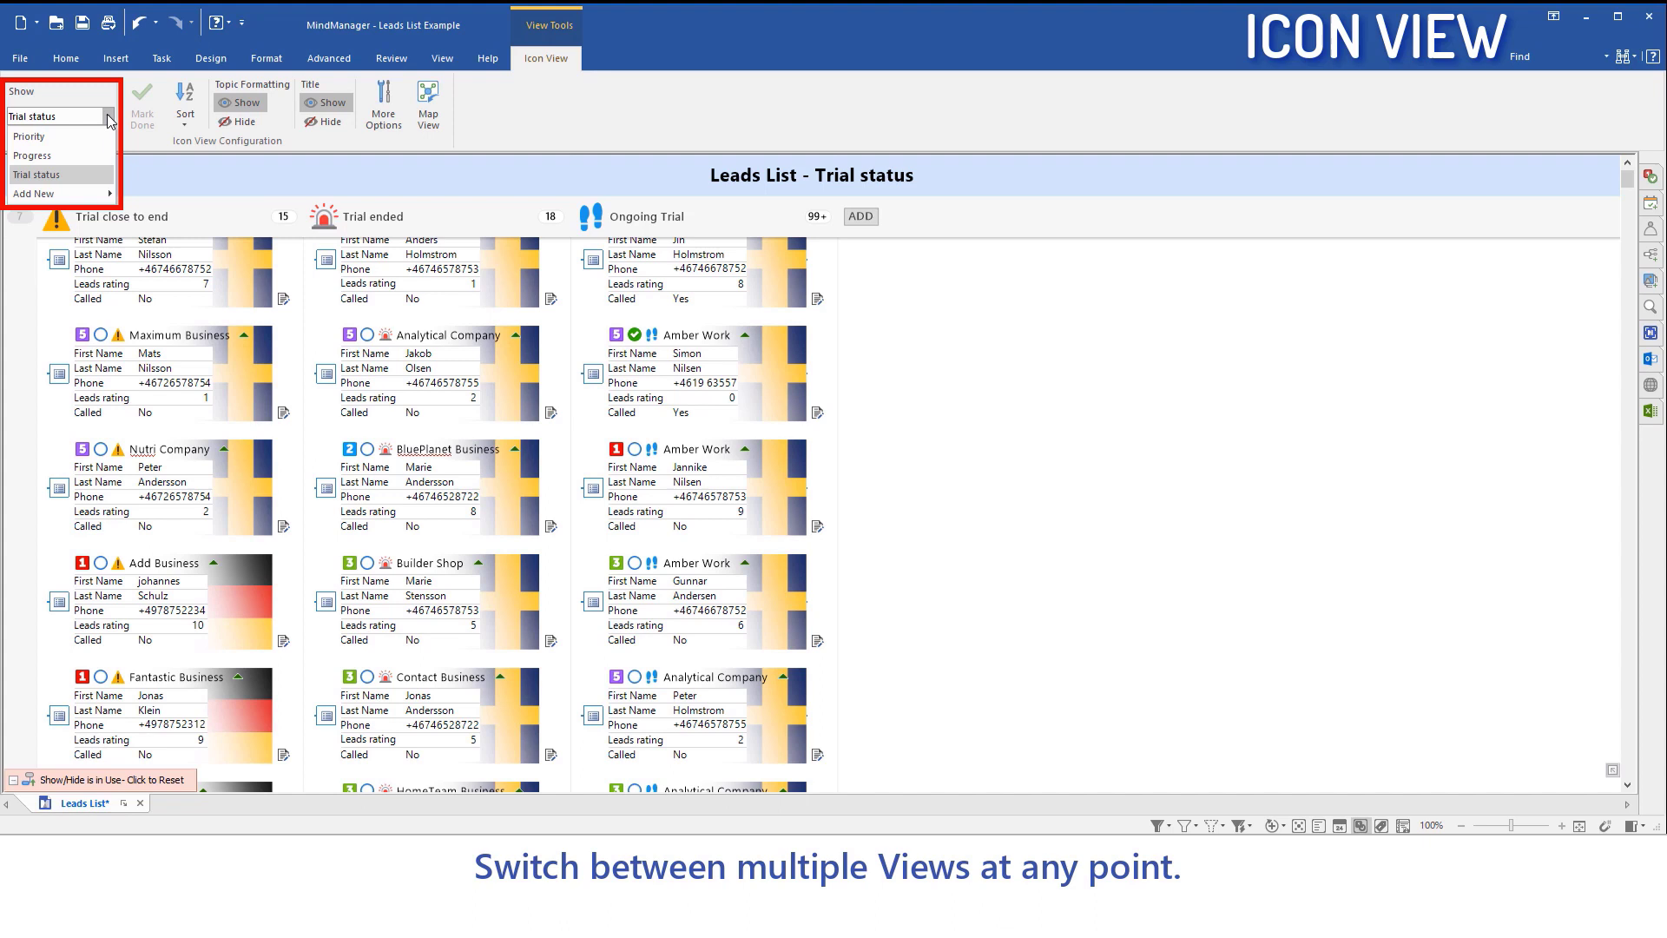
{"action": "left_click", "coordinate": [103, 133]}
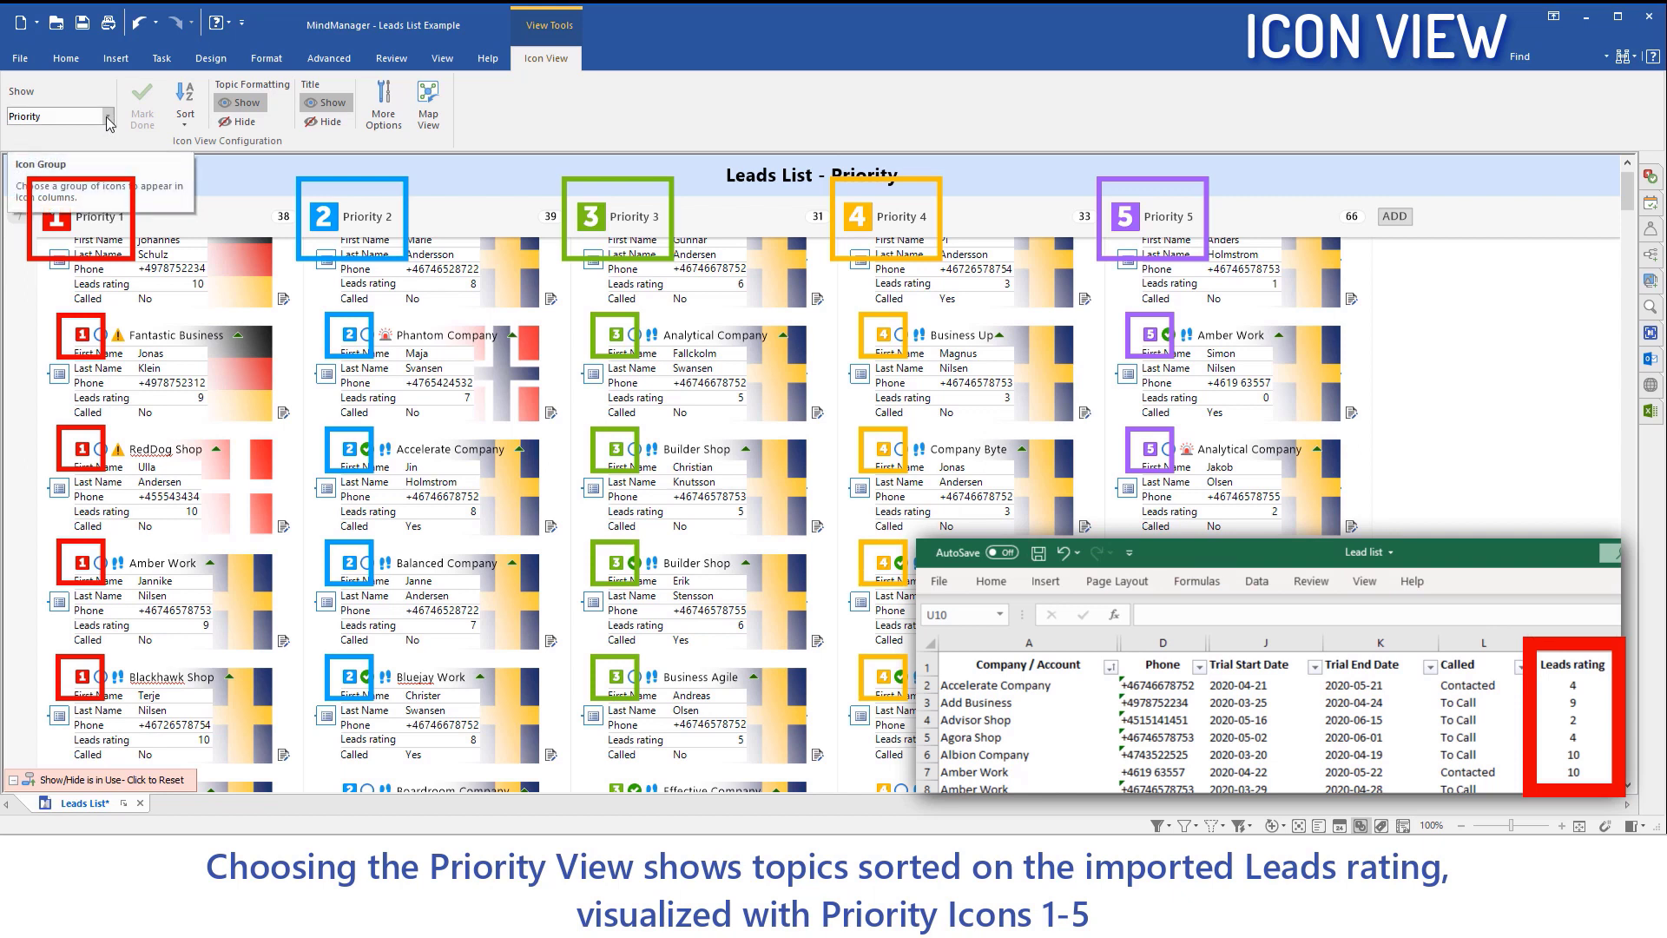
Regroup the icon view by Progress into Not Contacted and Contacted columns.
{"action": "left_click", "coordinate": [109, 123]}
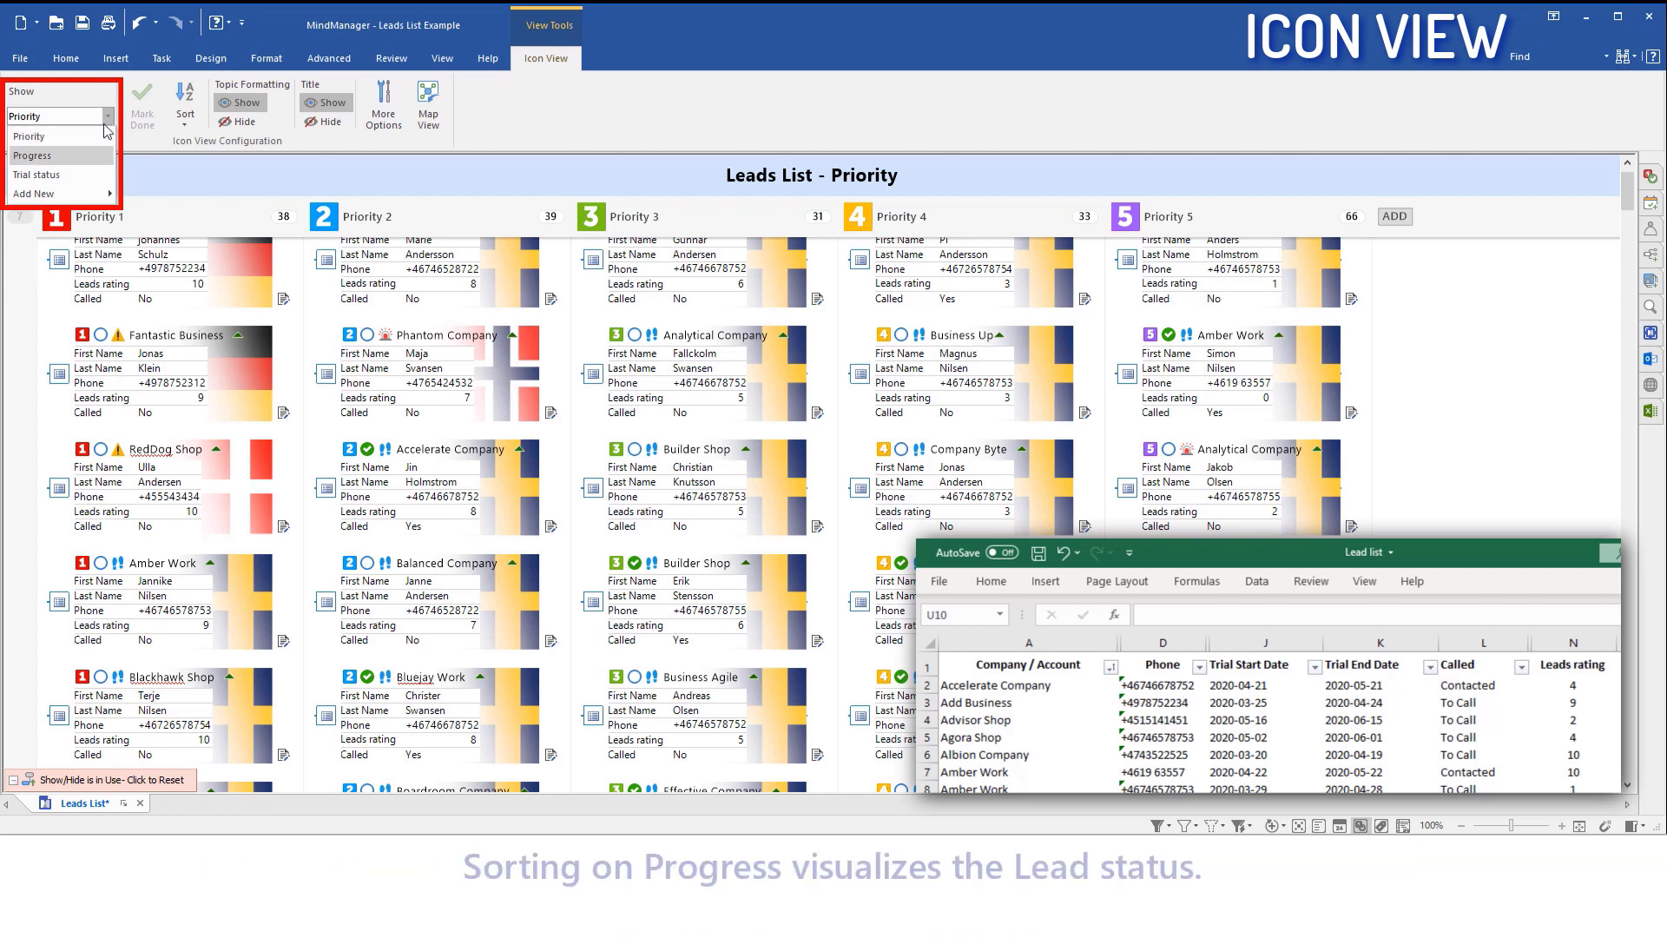
{"action": "left_click", "coordinate": [89, 164]}
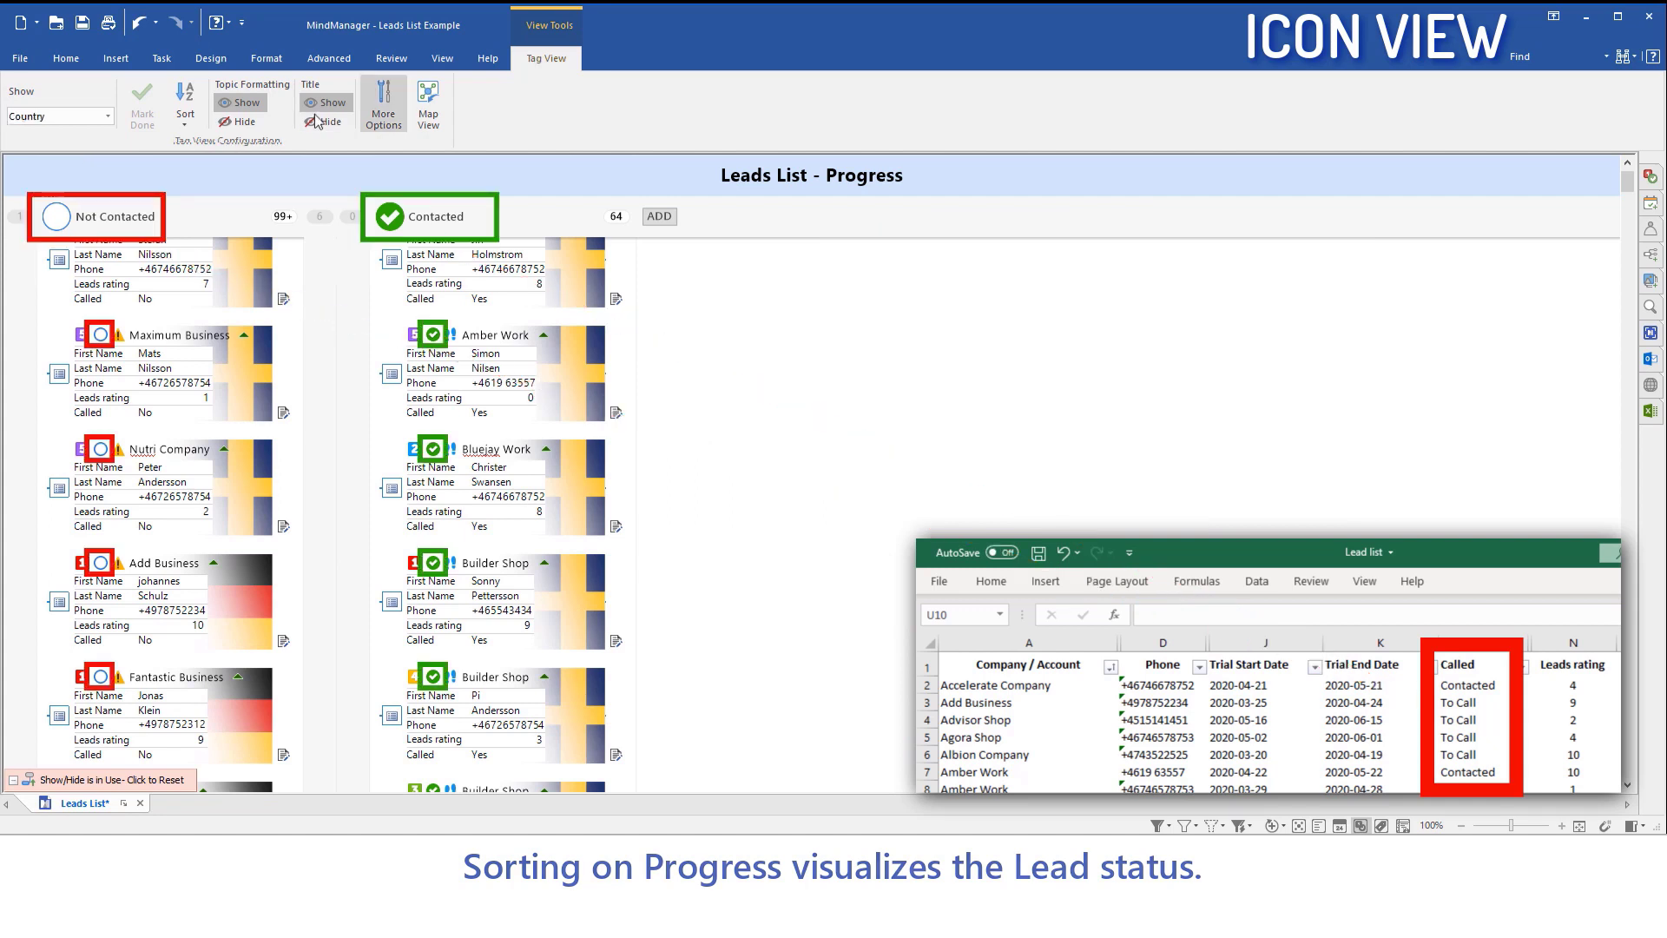
{"action": "left_click", "coordinate": [447, 63]}
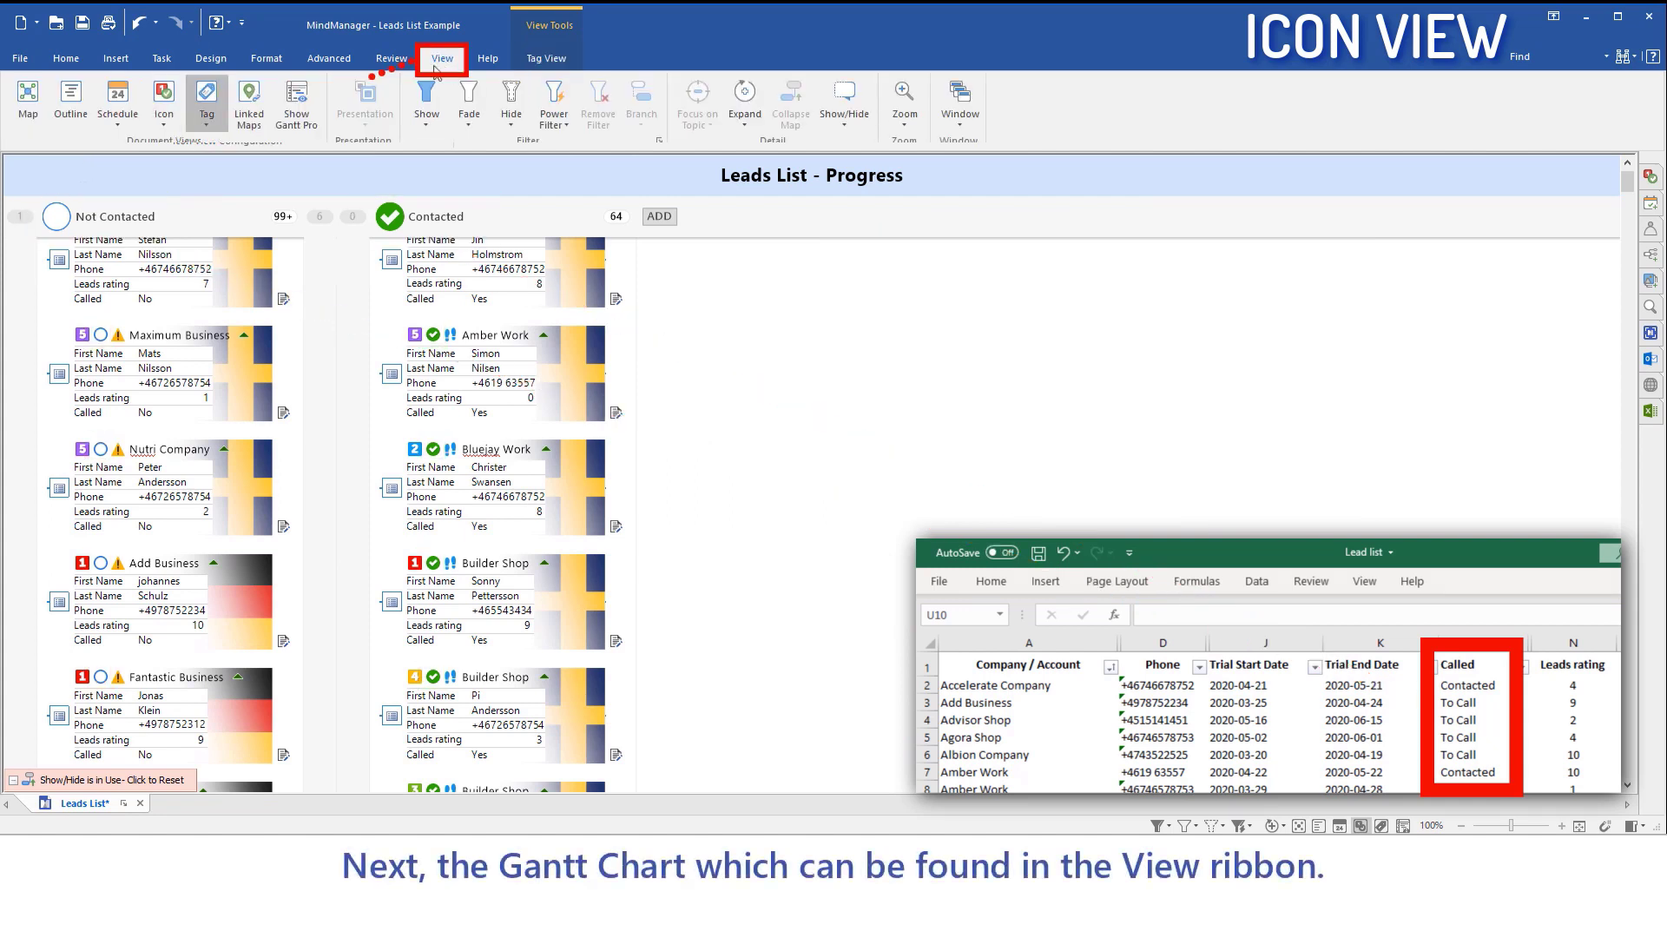
Show the leads' trial periods as bars in Gantt Pro and scroll through them.
{"action": "left_click", "coordinate": [294, 110]}
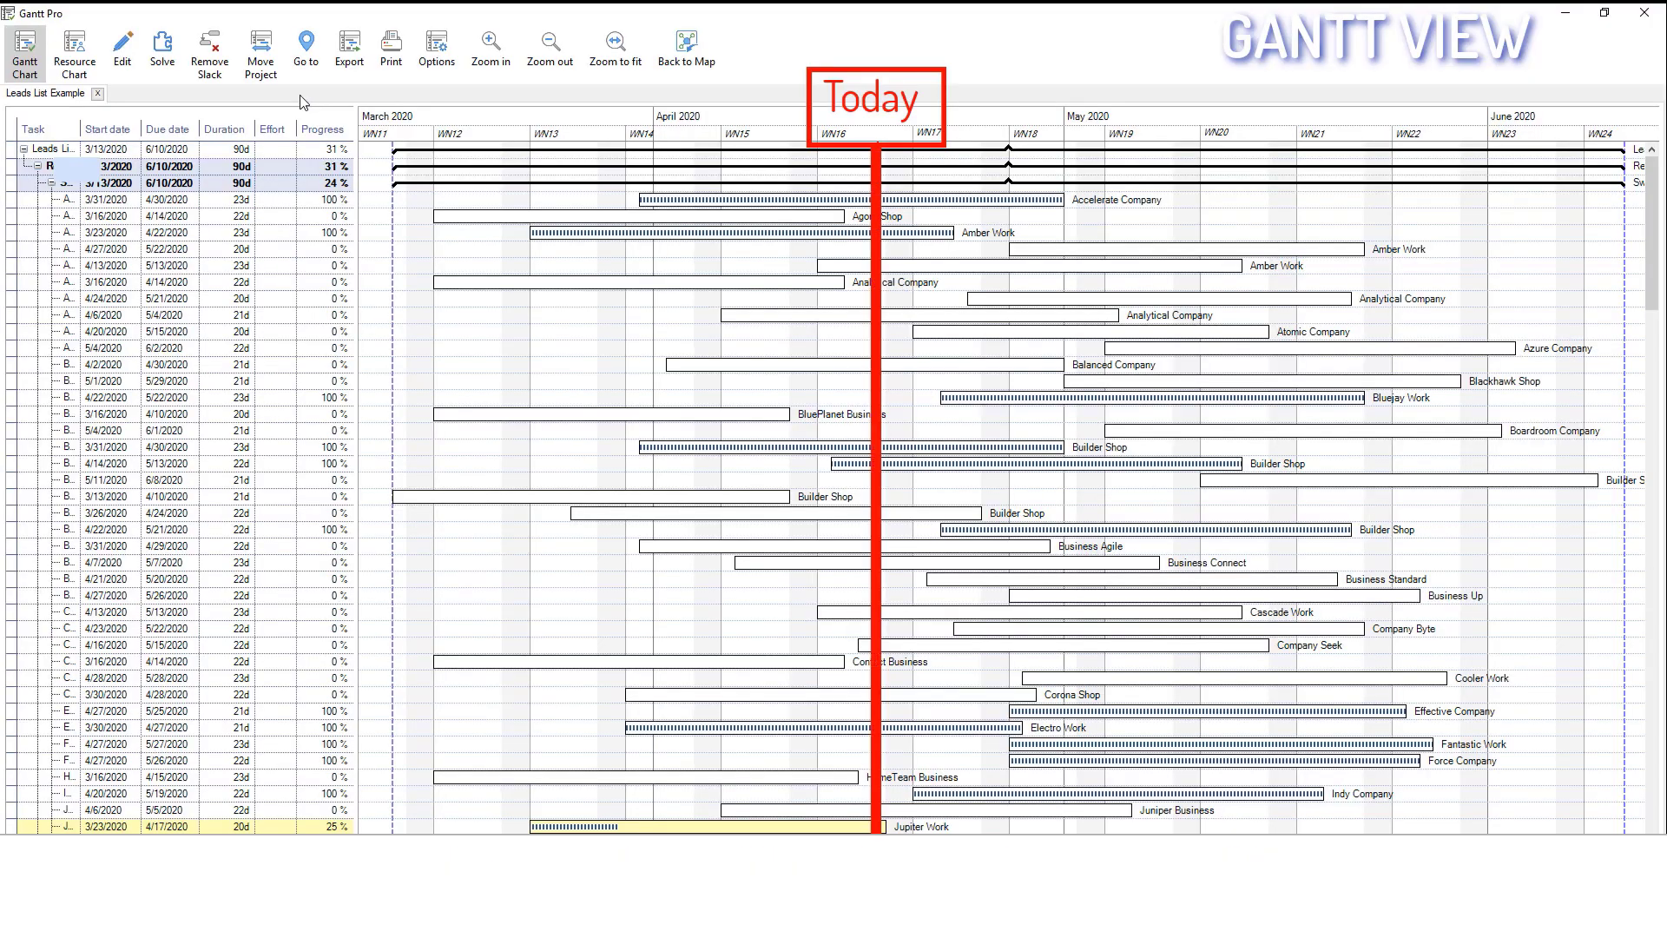
{"action": "scroll", "coordinate": [569, 434], "scroll_direction": "down", "scroll_amount": 2}
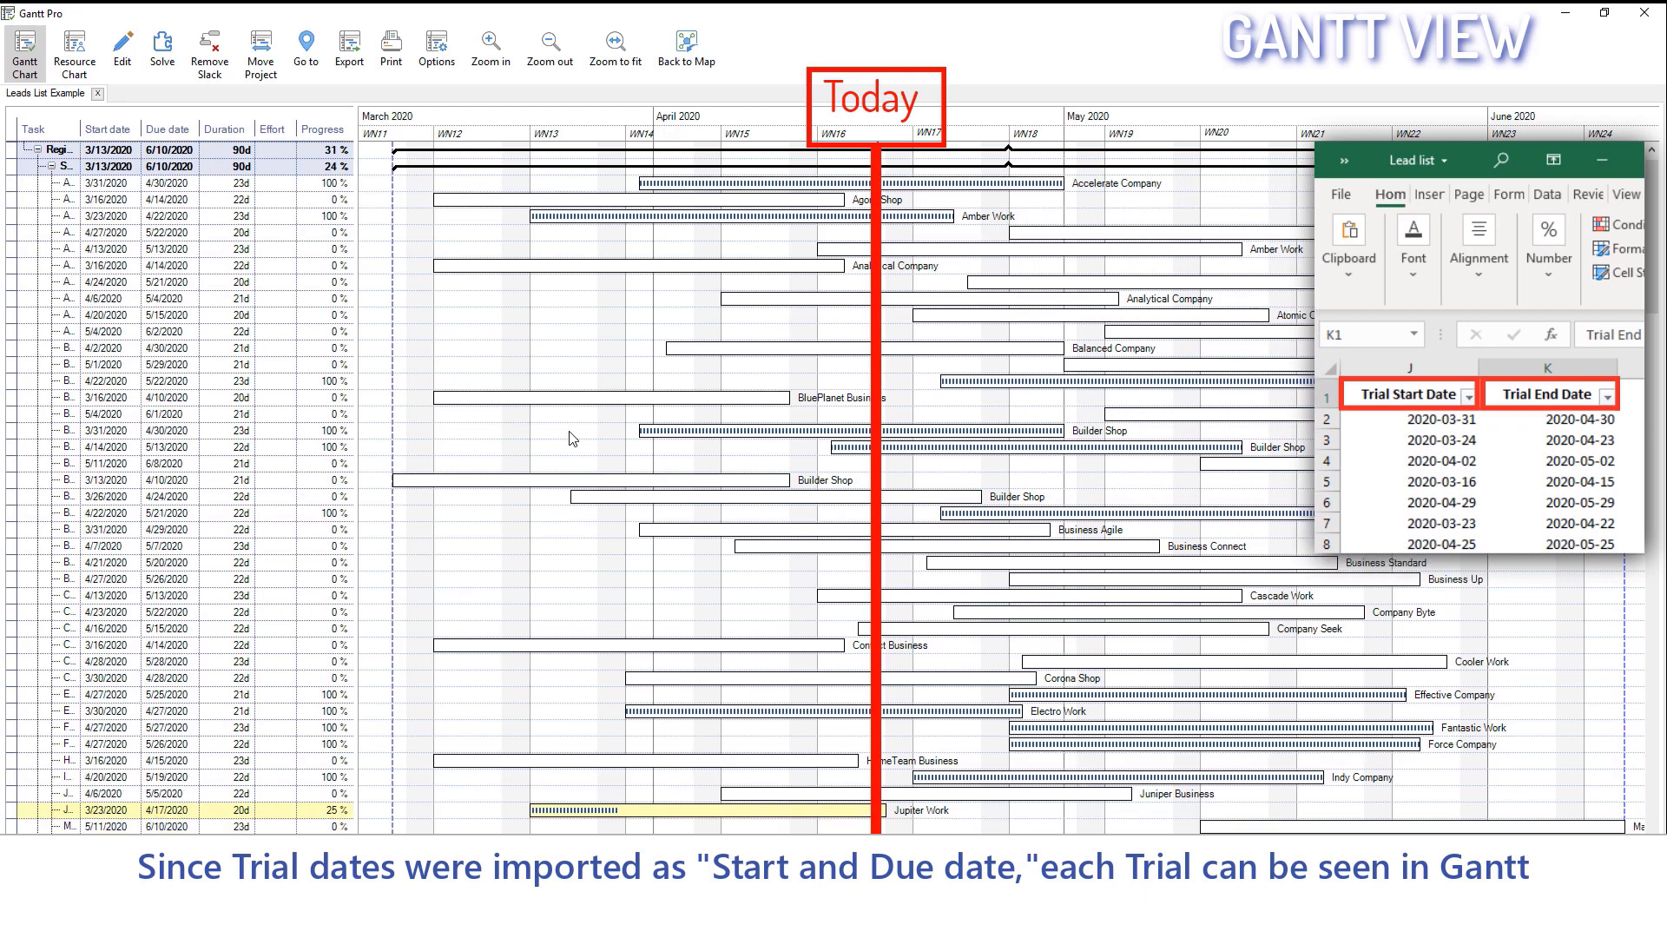
{"action": "scroll", "coordinate": [572, 439], "scroll_direction": "down", "scroll_amount": 1}
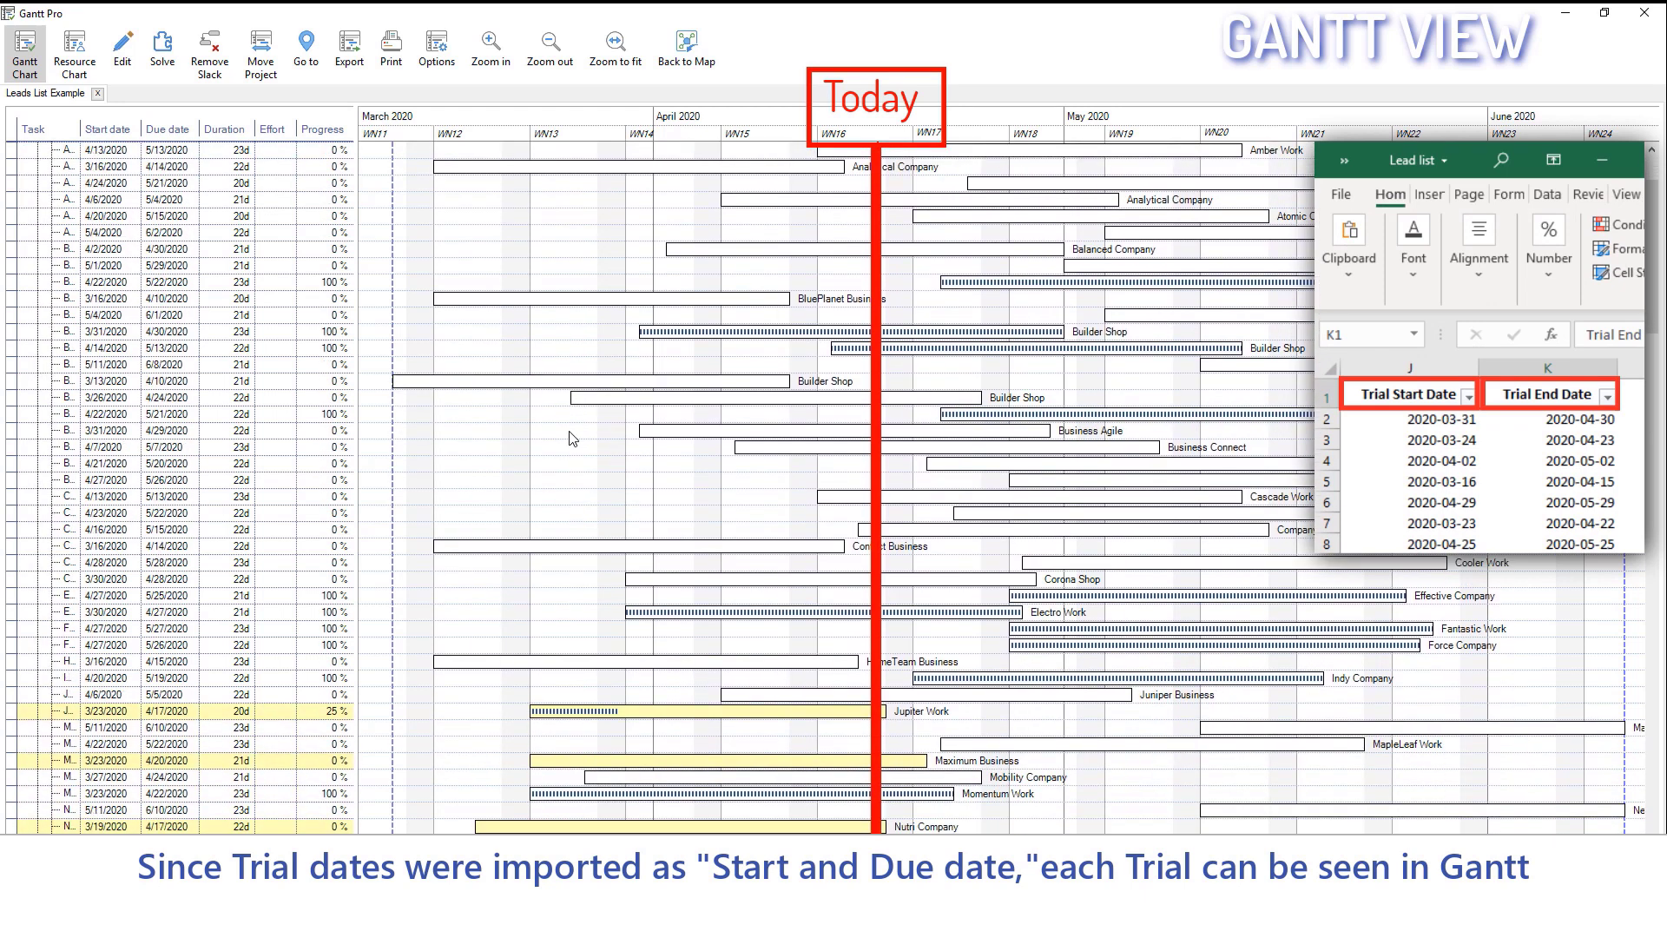
{"action": "scroll", "coordinate": [573, 439], "scroll_direction": "up", "scroll_amount": 3}
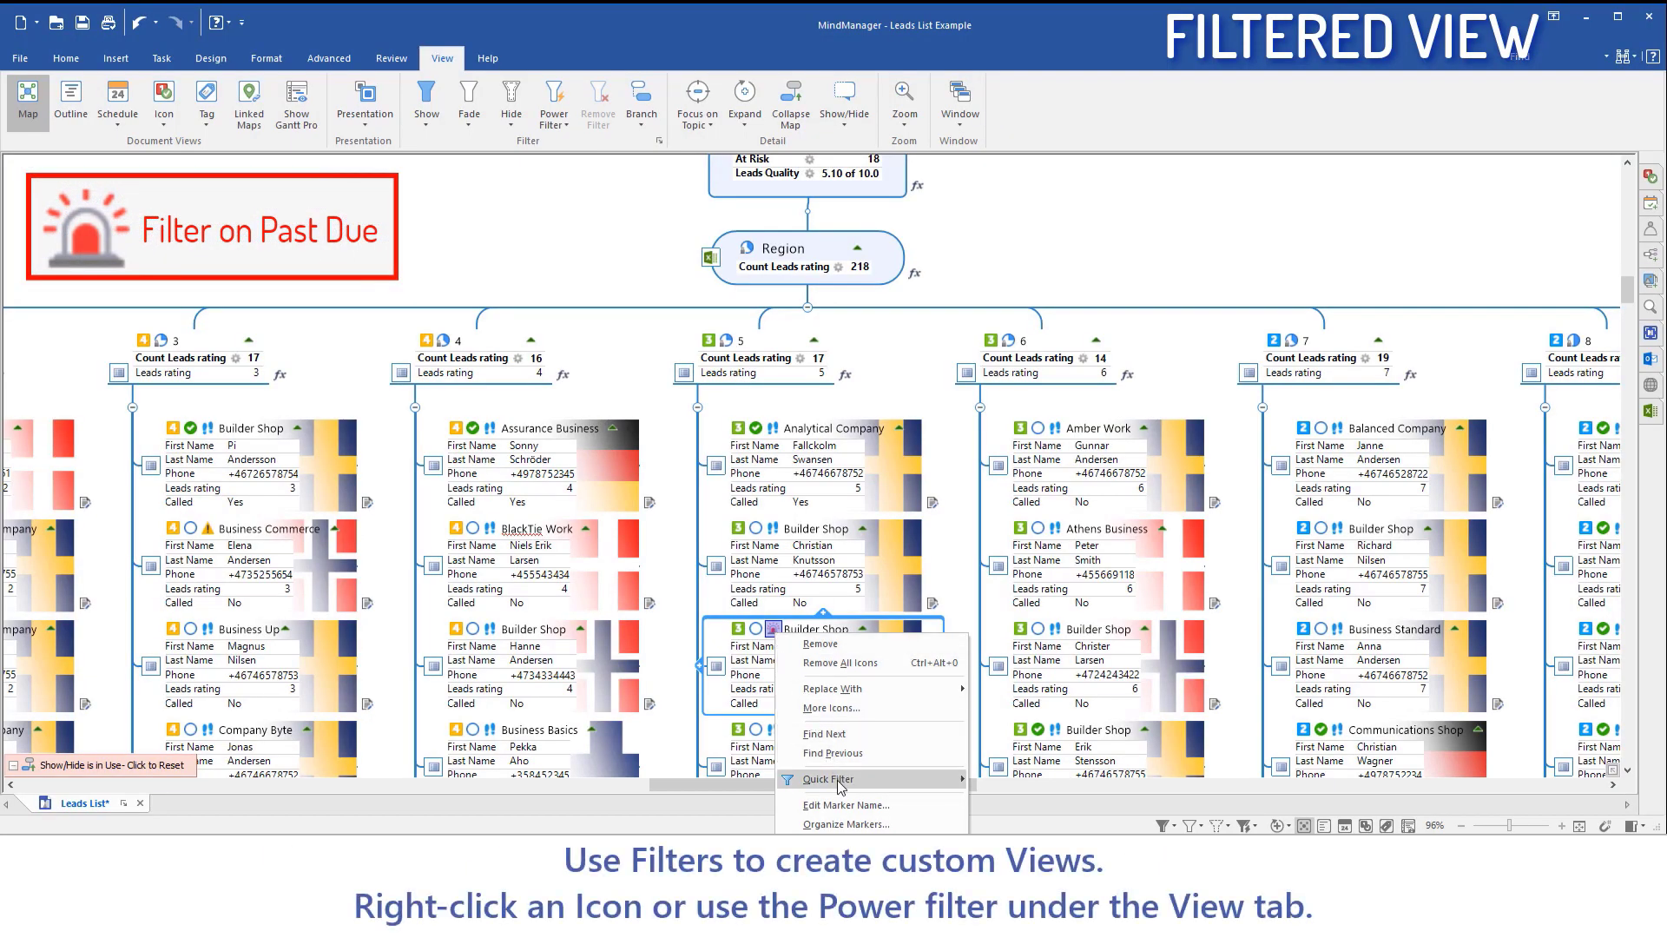
Quick-filter to topics with the past-due marker and show them in Gantt Pro.
{"action": "mouse_move", "coordinate": [839, 781]}
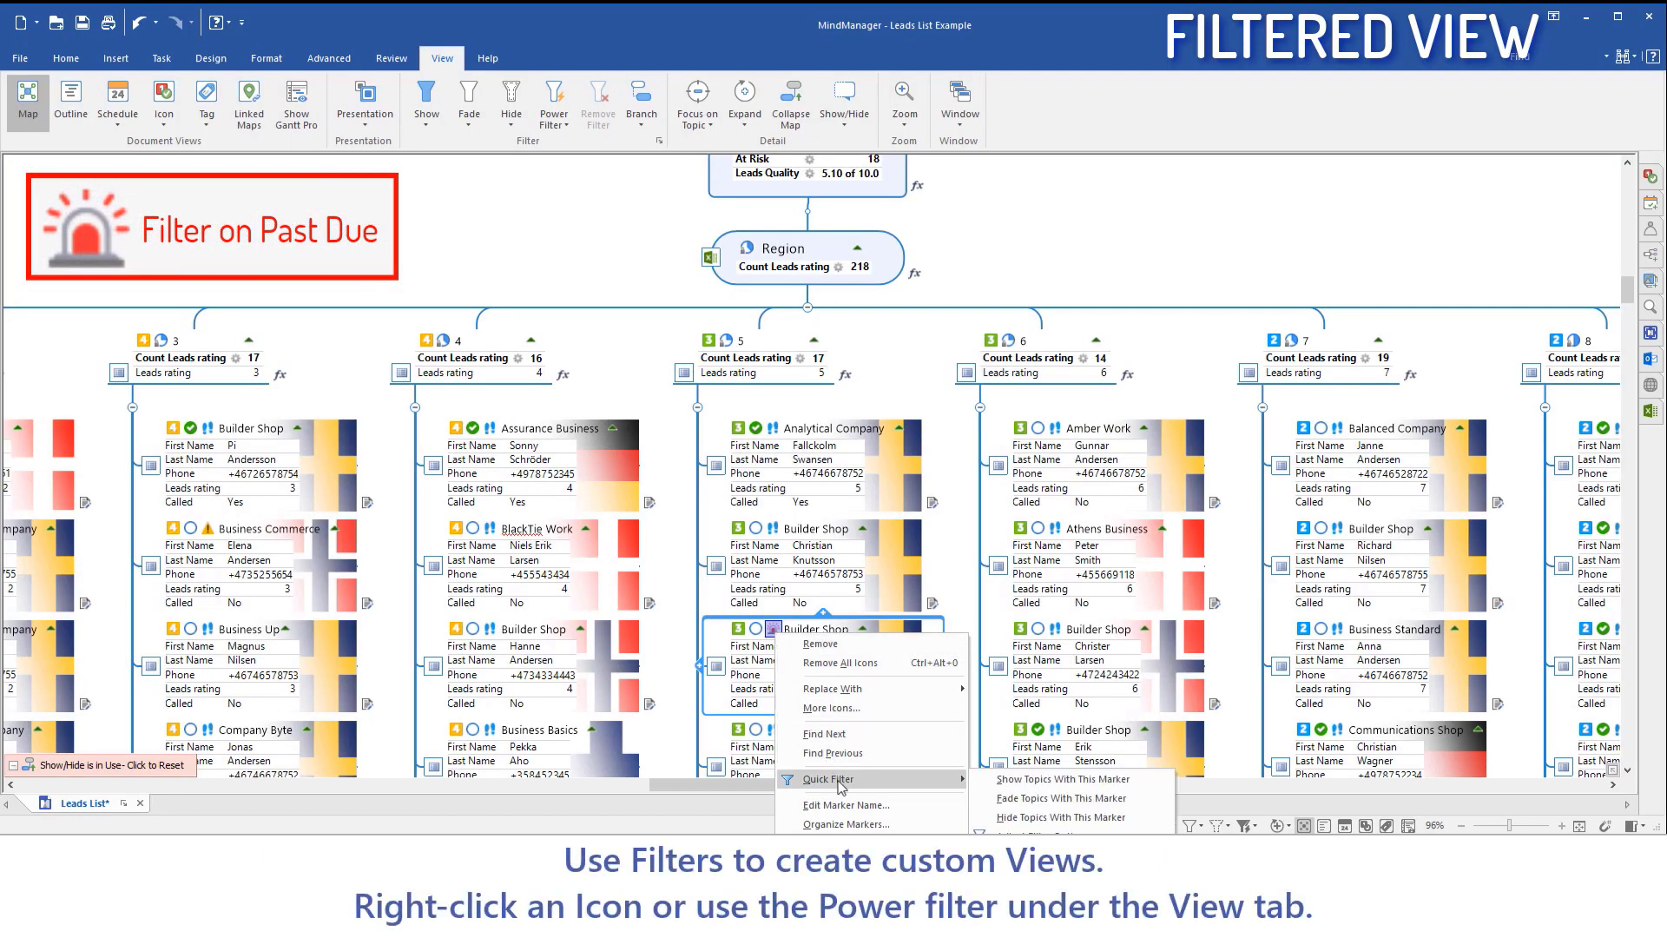
{"action": "left_click", "coordinate": [1020, 781]}
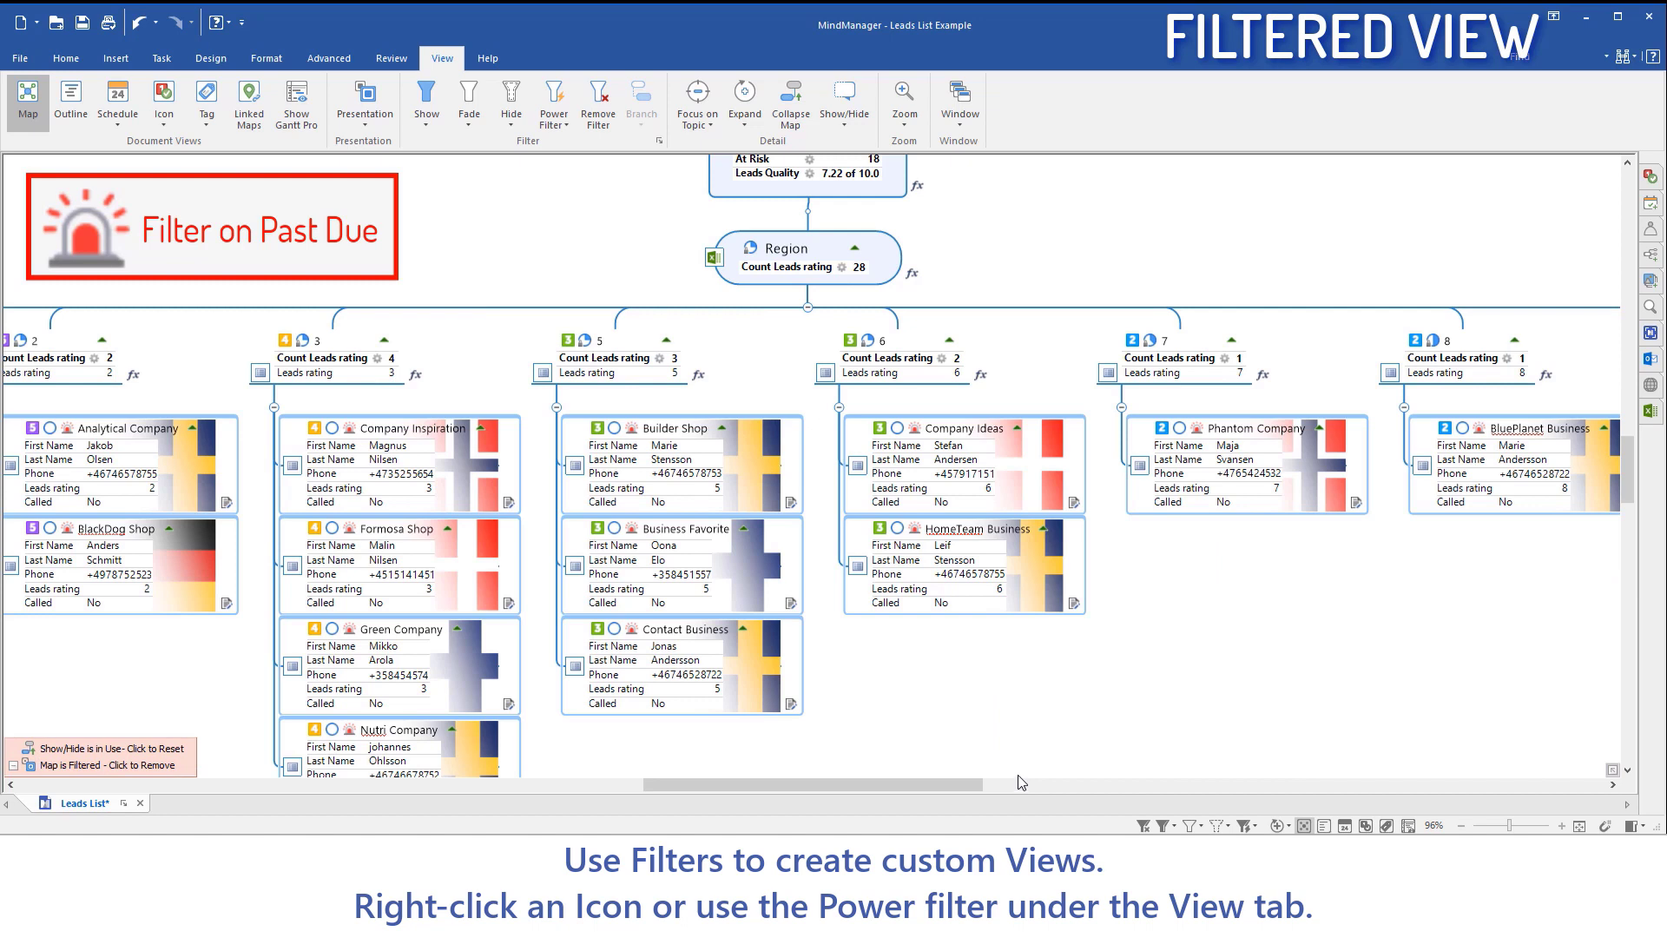
{"action": "left_click", "coordinate": [1409, 826]}
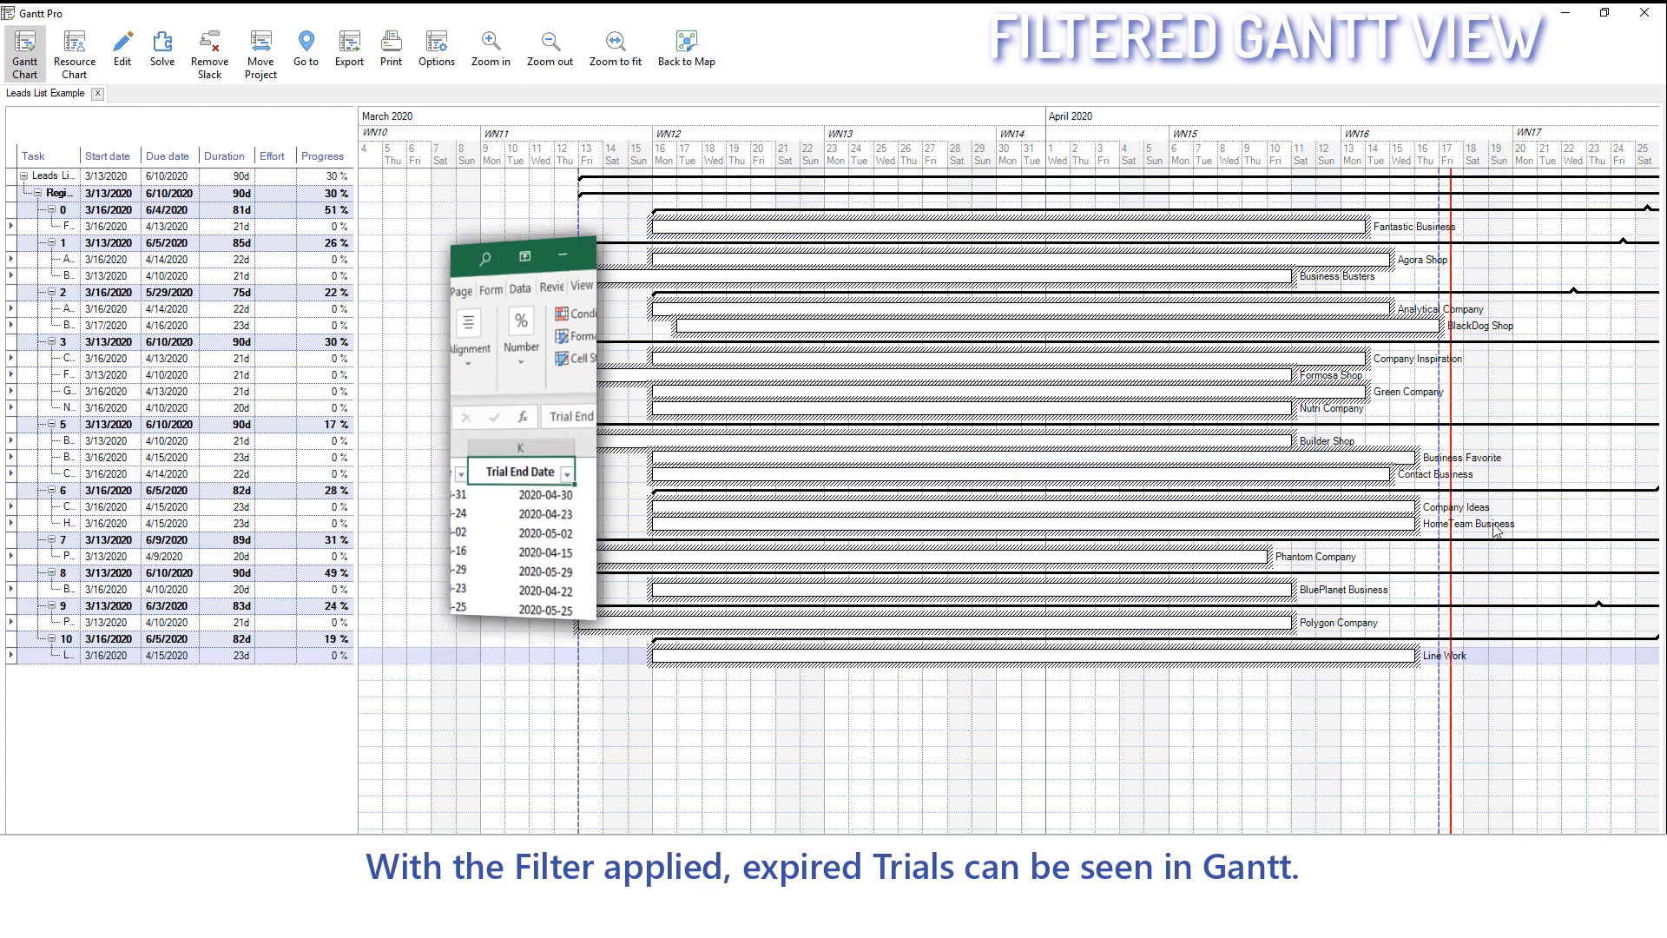
Go back from Gantt Pro to the past-due-filtered Leads List map.
{"action": "left_click", "coordinate": [1643, 13]}
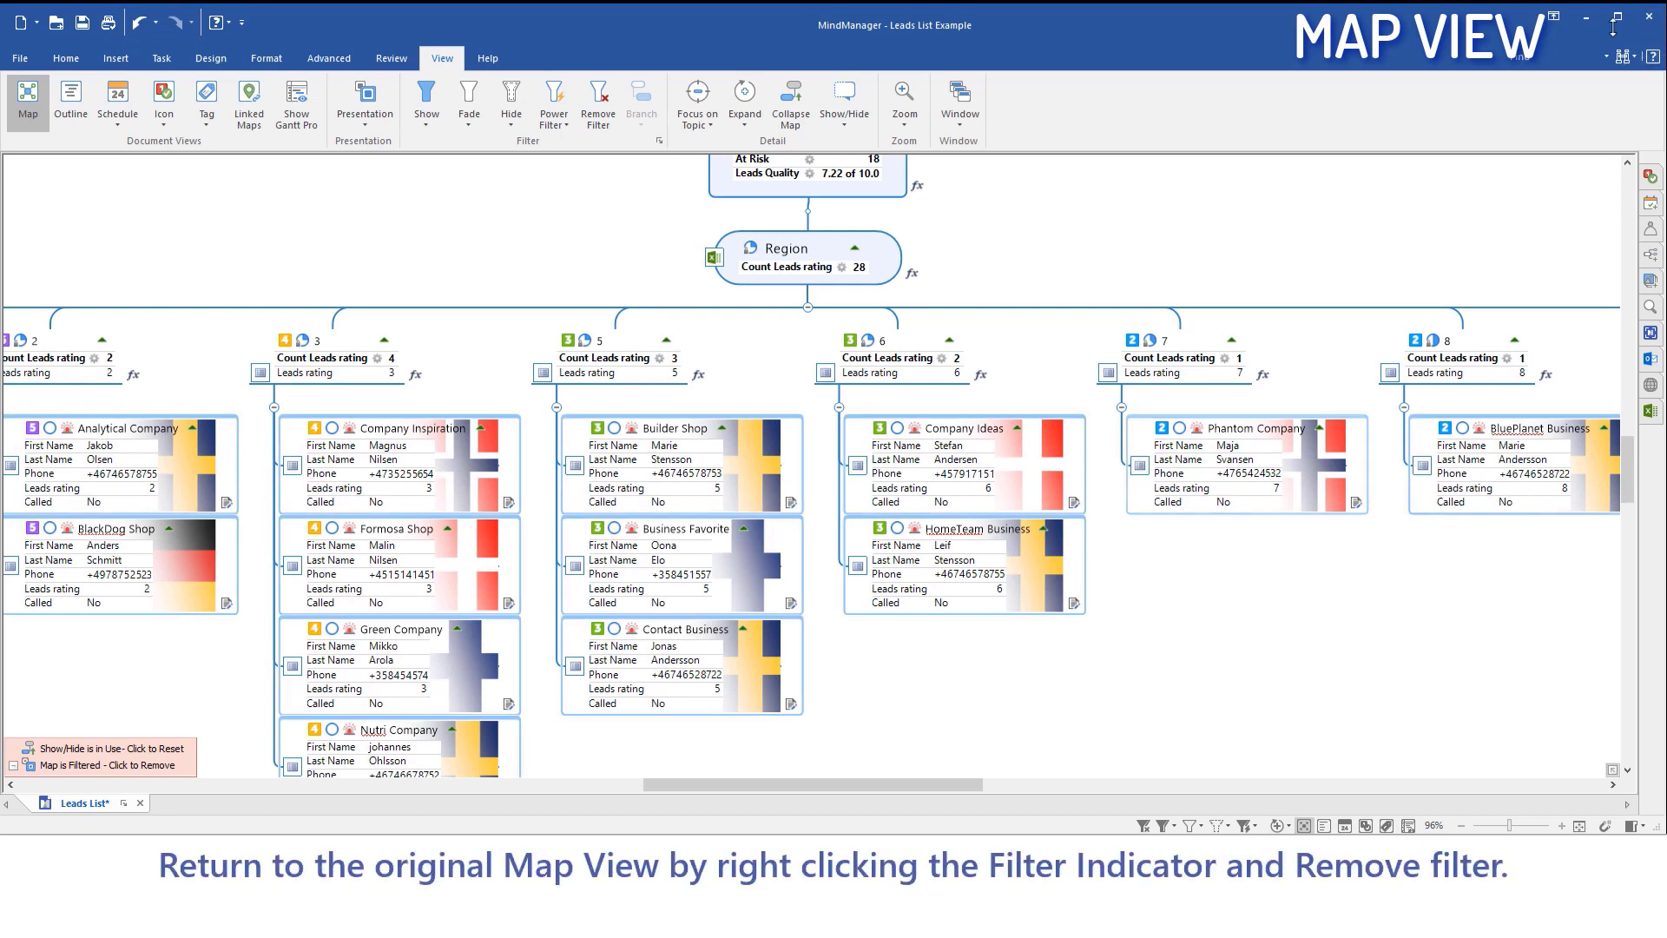
Remove the past-due filter to show all 207 leads across the five regions again.
{"action": "right_click", "coordinate": [144, 752]}
{"action": "left_click", "coordinate": [153, 758]}
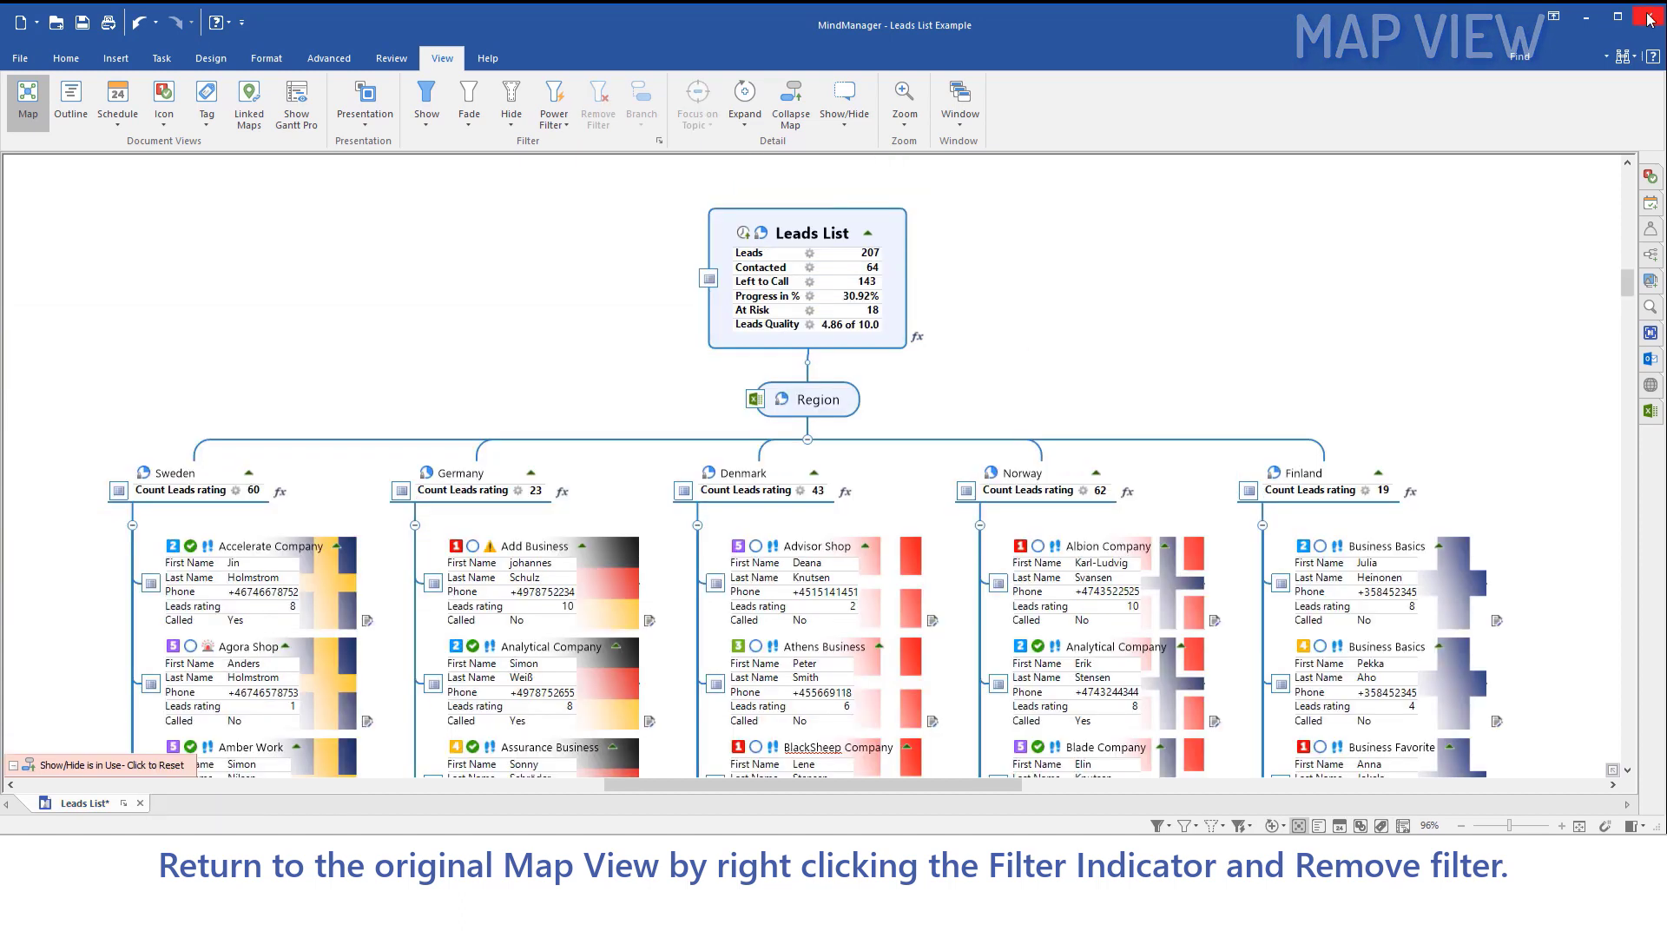